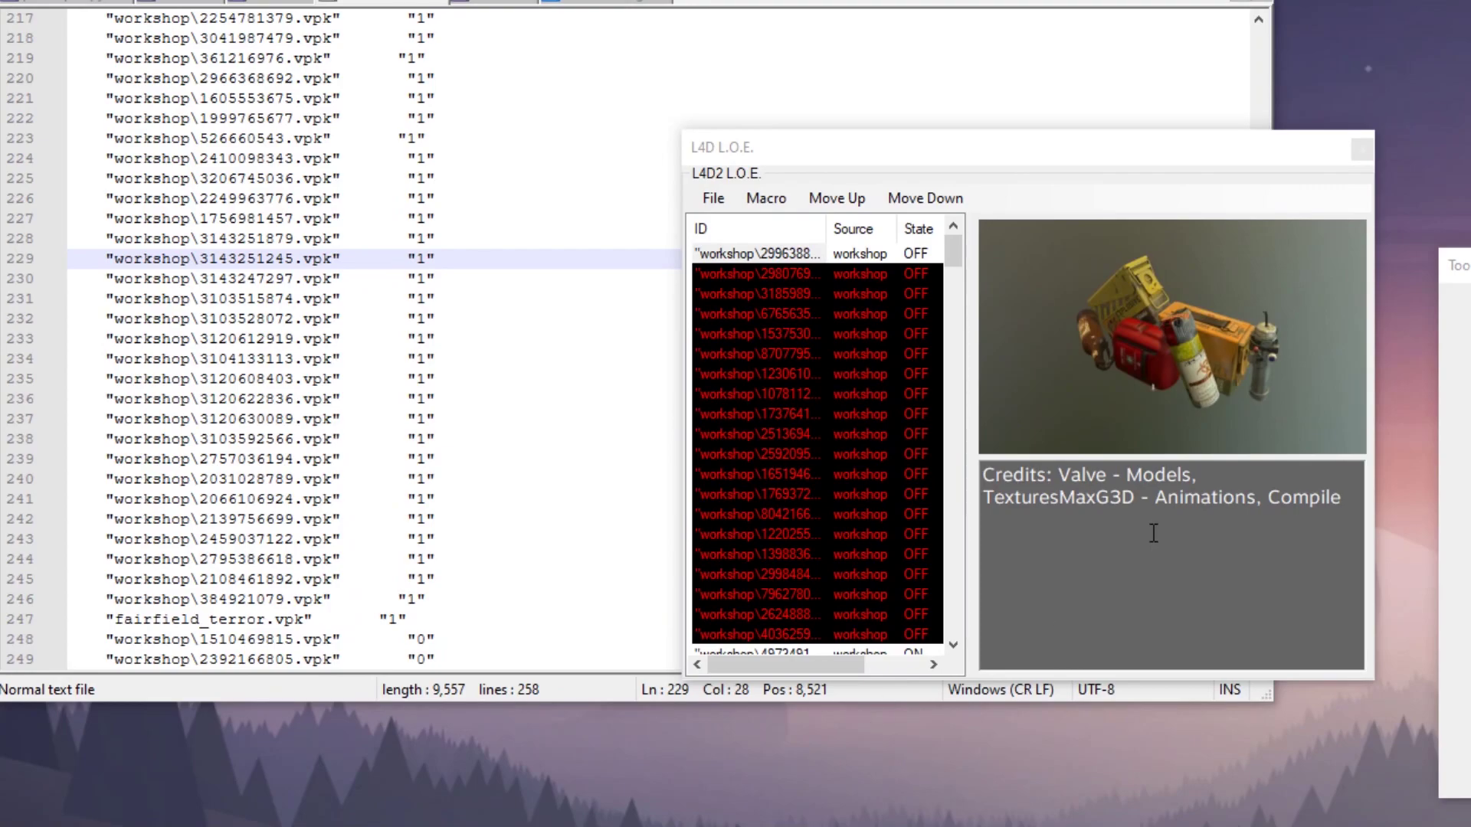
Load addonlist.txt from the left4dead2 folder and preview the first mods, including He-Tank
left_click(718, 198)
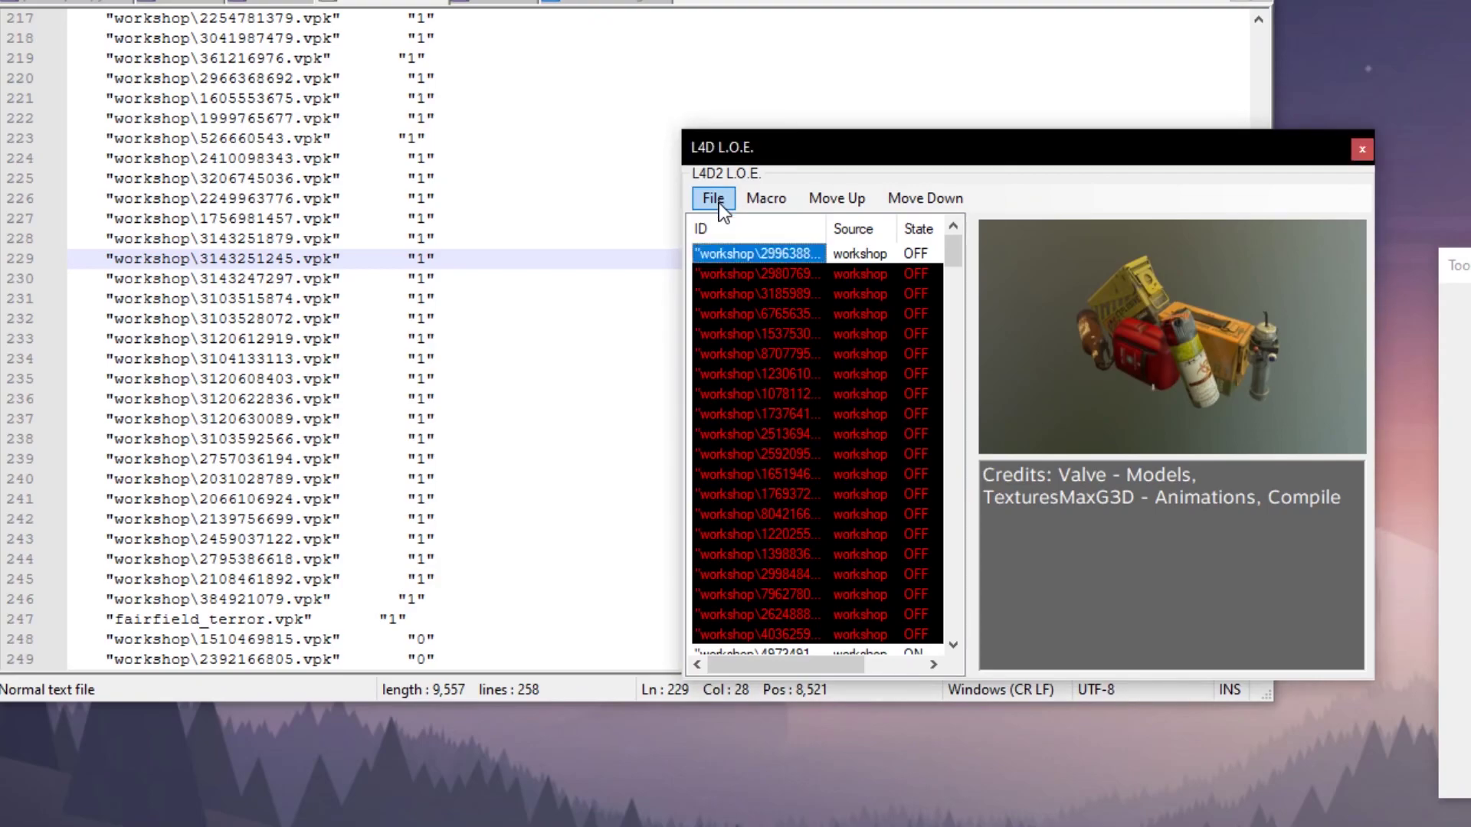
left_click(718, 202)
left_click(739, 219)
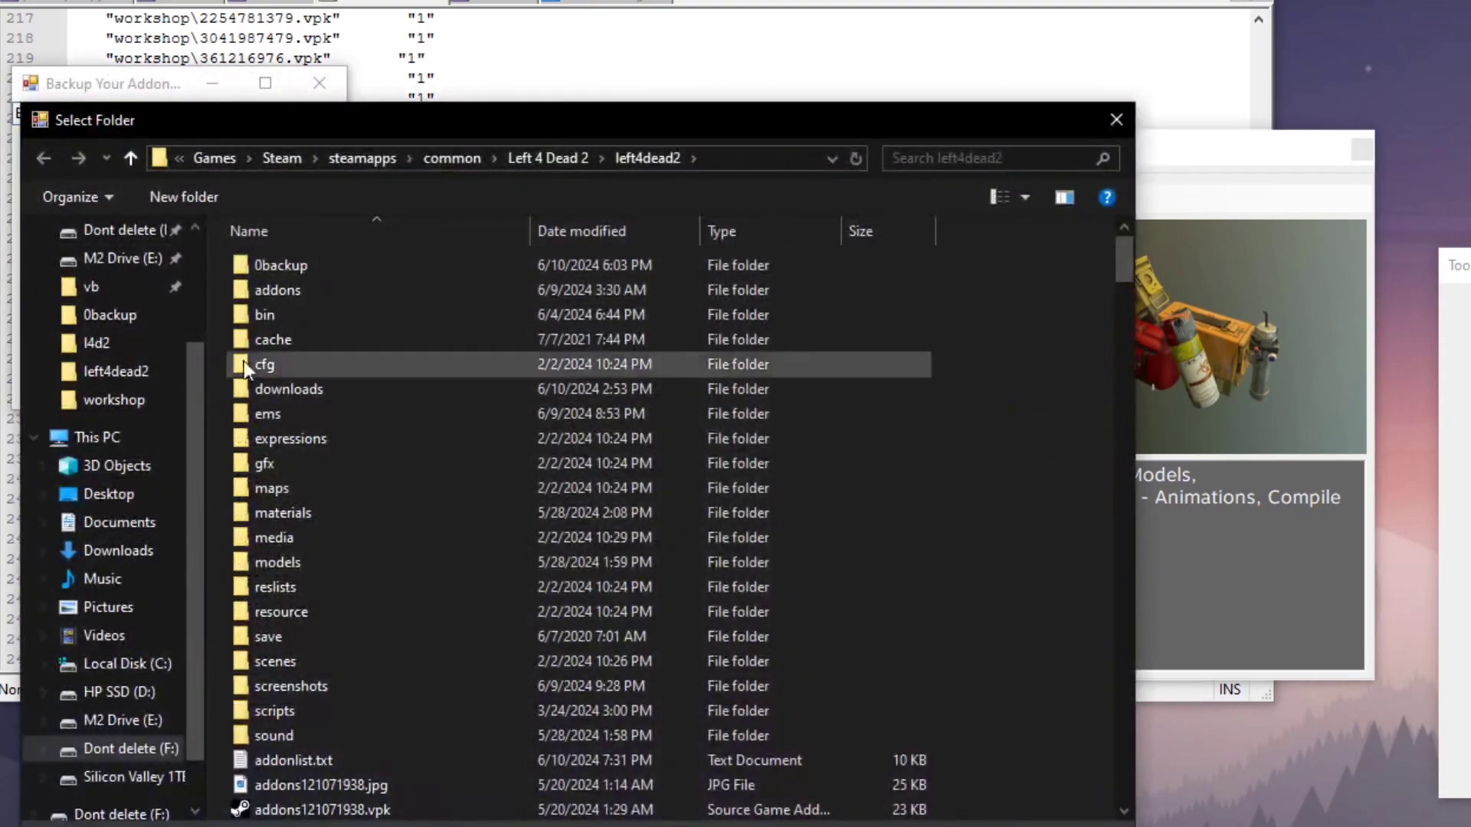
double_click(472, 759)
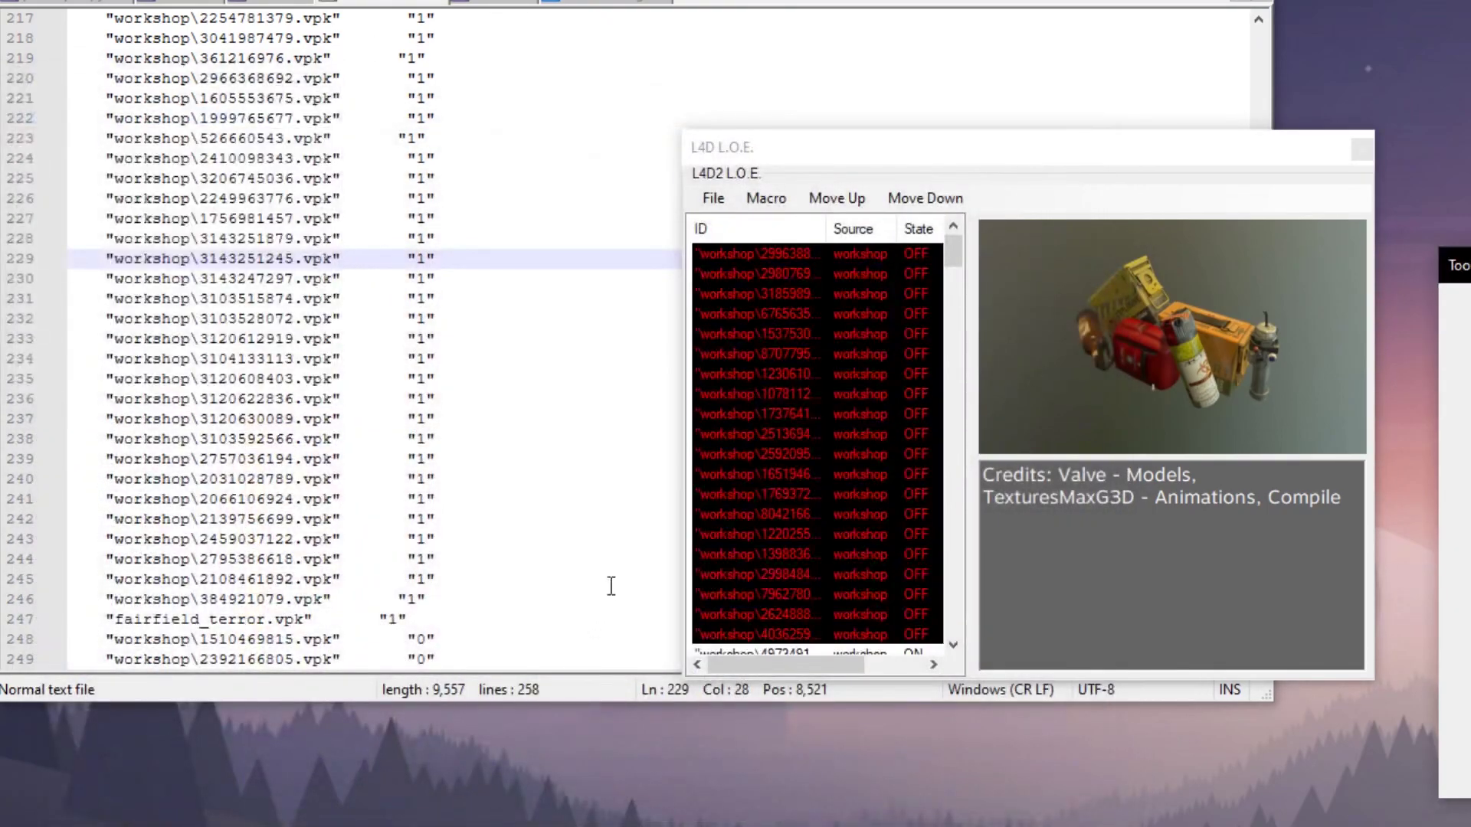
left_click(787, 285)
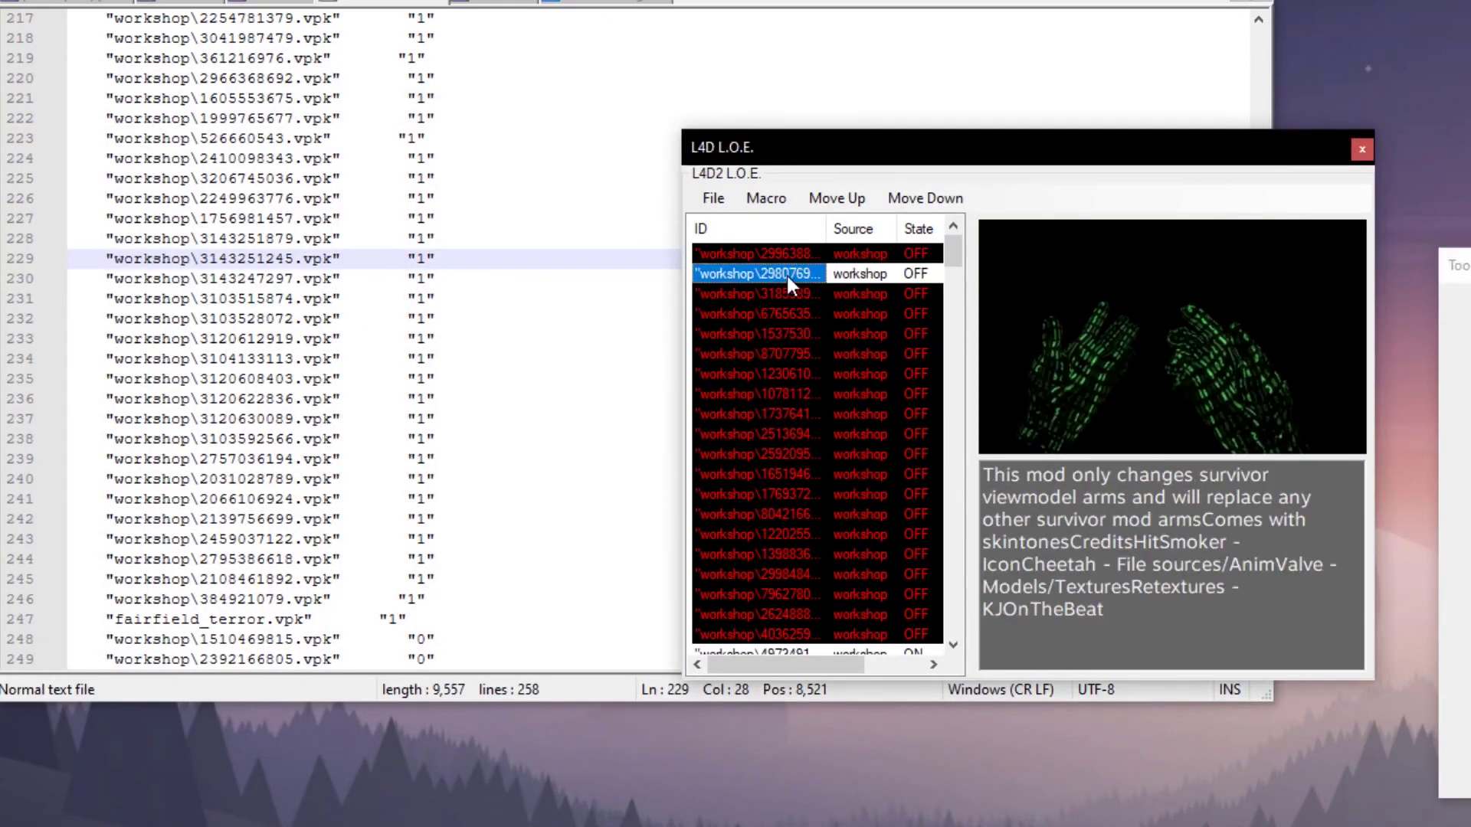
key("Down")
key("Down")
key("Down")
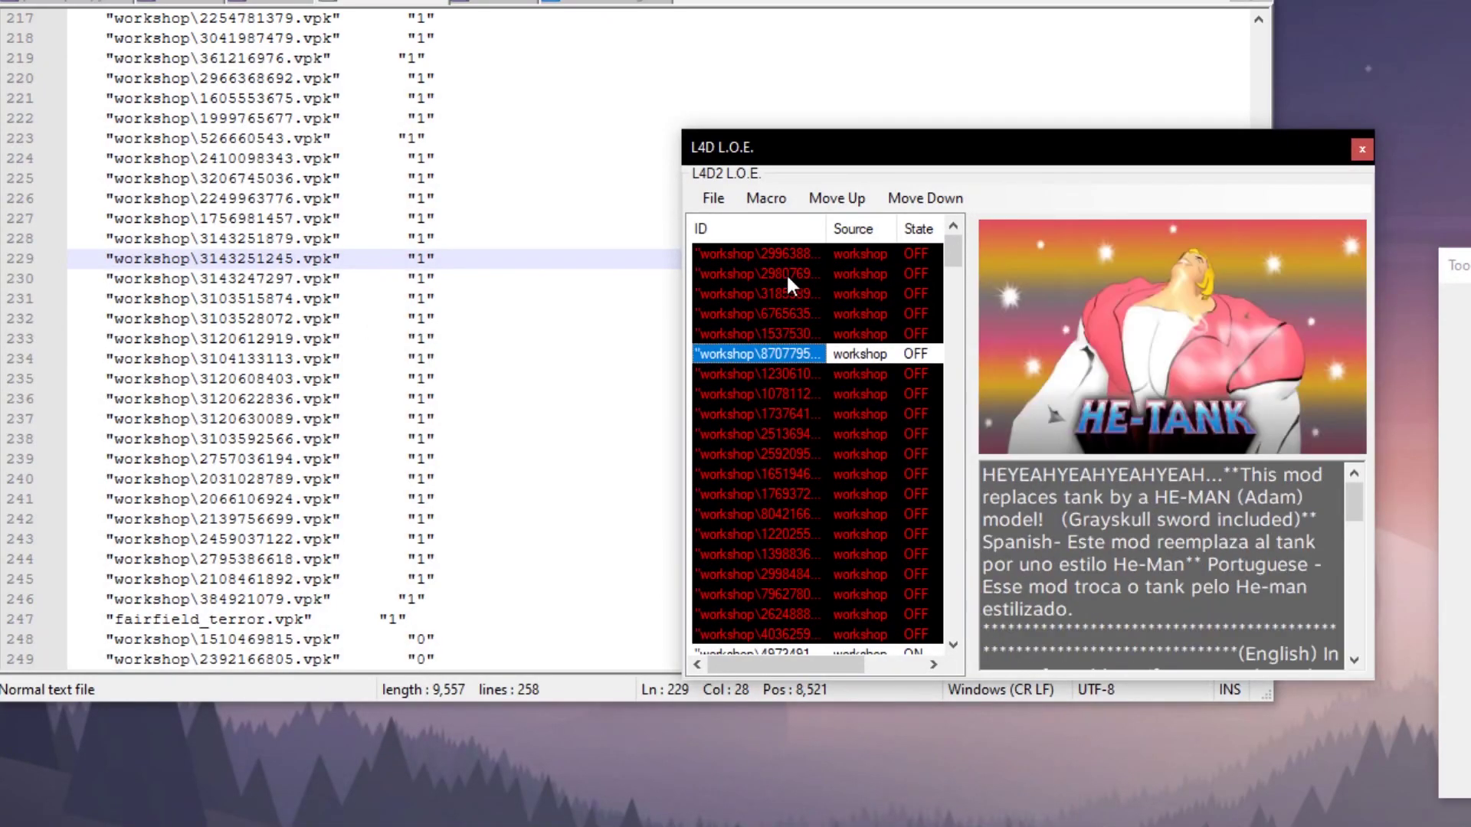
Reload addonlist.txt from the left4dead2 folder to refresh the mod list
left_click(713, 200)
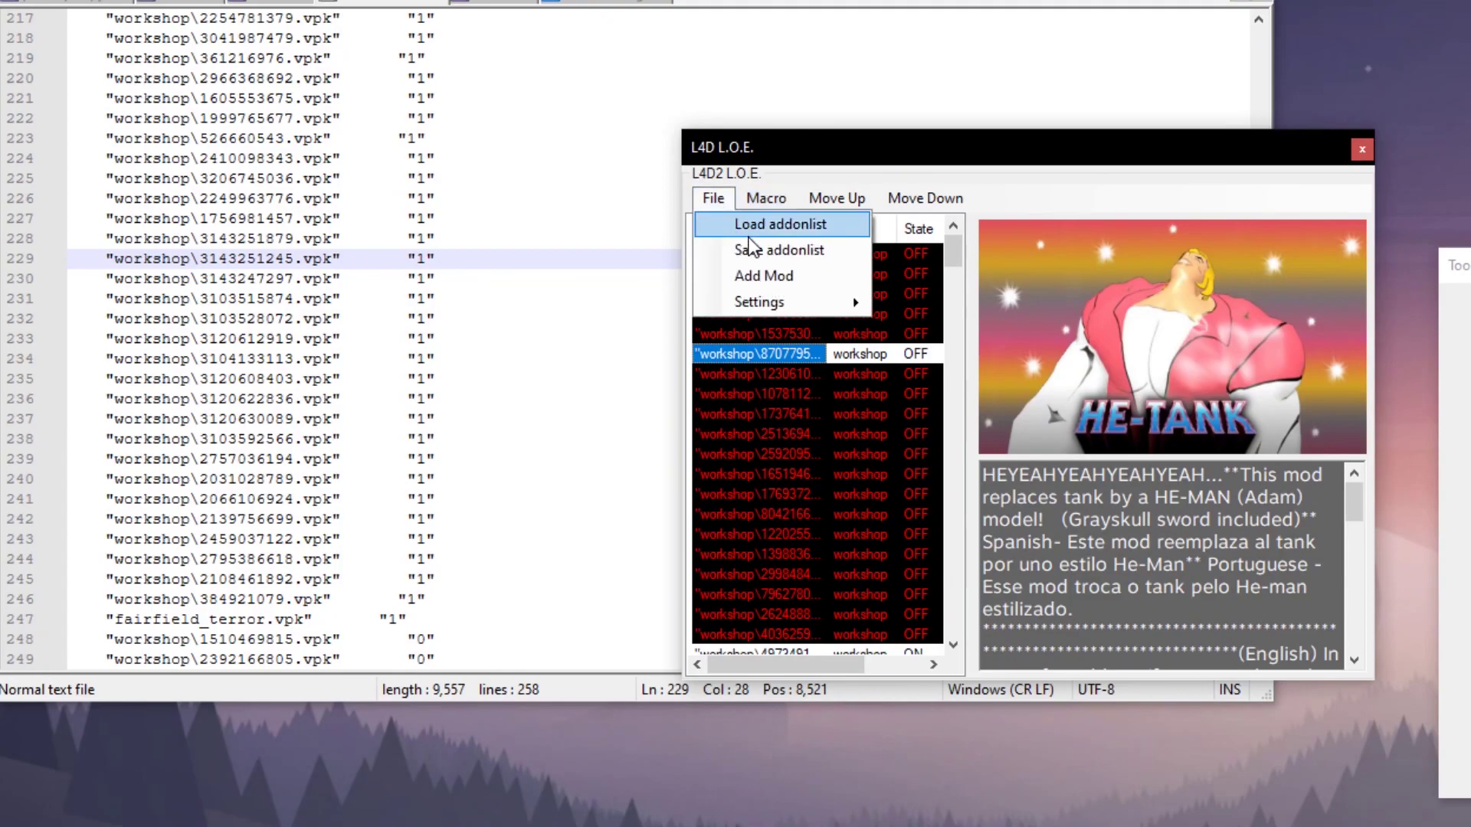
left_click(750, 239)
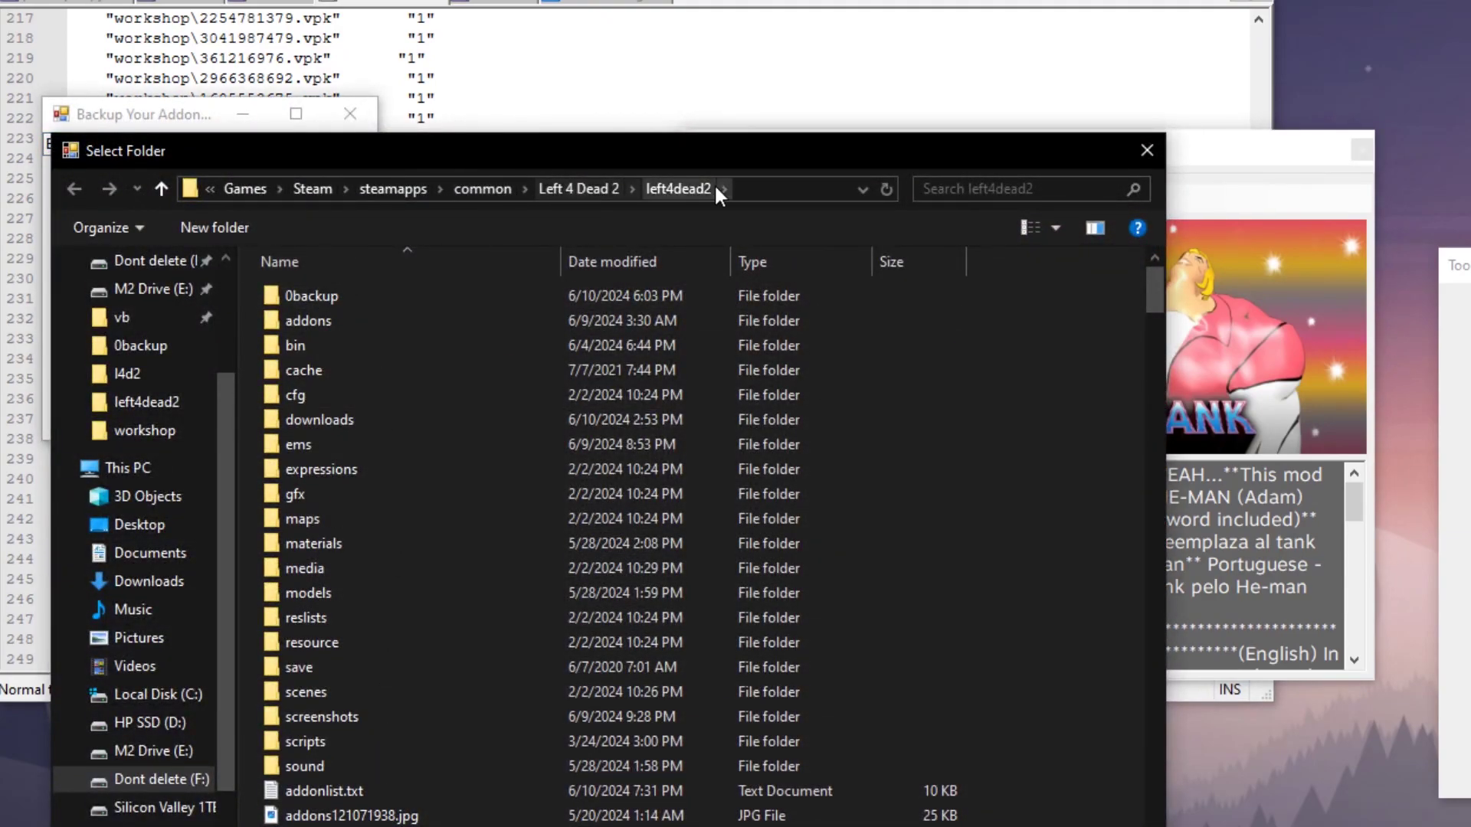
double_click(345, 789)
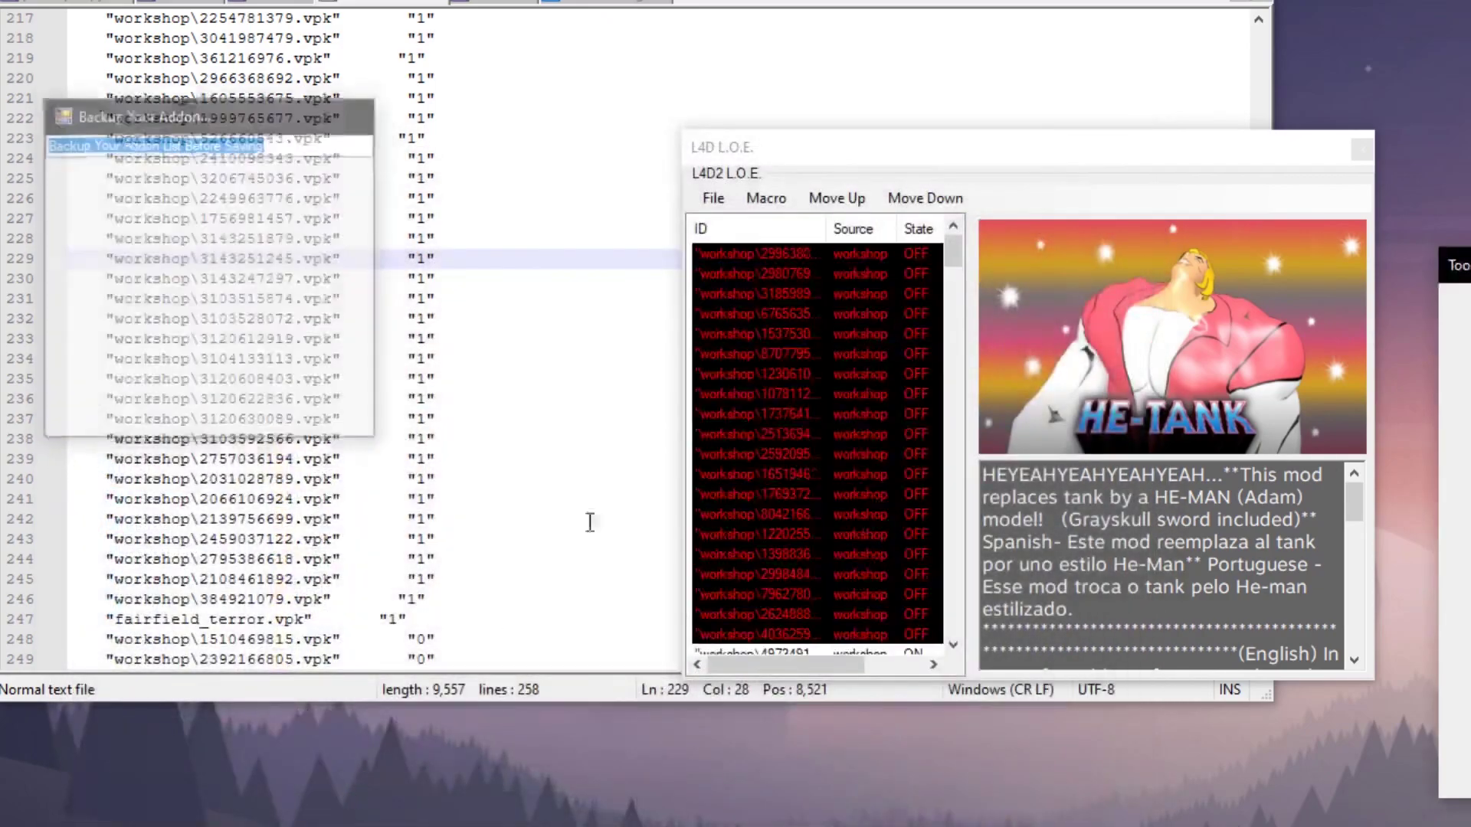
left_click(782, 327)
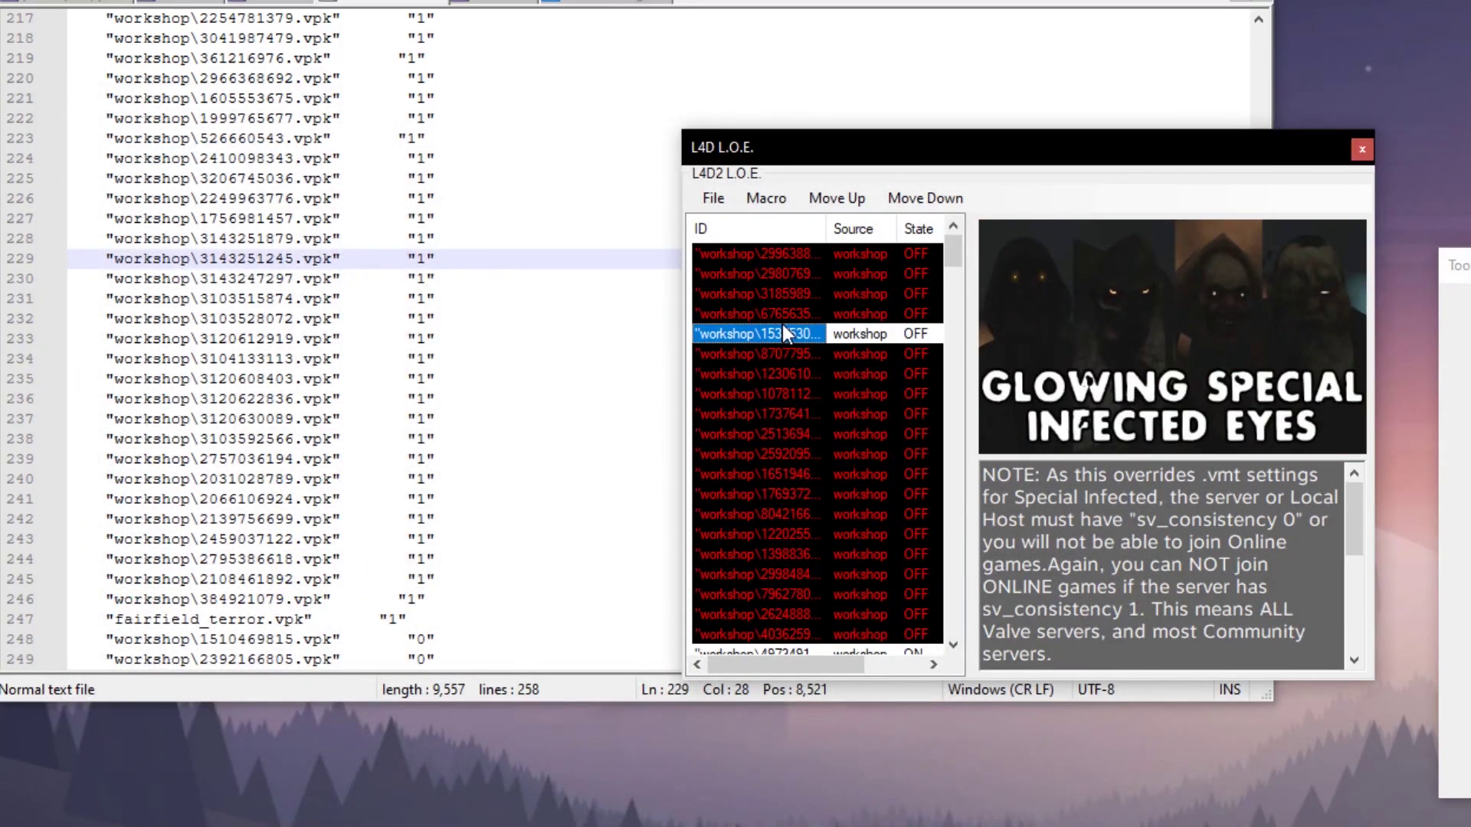
scroll(783, 324, "down", 8)
scroll(783, 326, "up", 8)
scroll(793, 375, "down", 6)
scroll(793, 374, "up", 6)
right_click(785, 368)
scroll(785, 429, "down", 4)
right_click(763, 521)
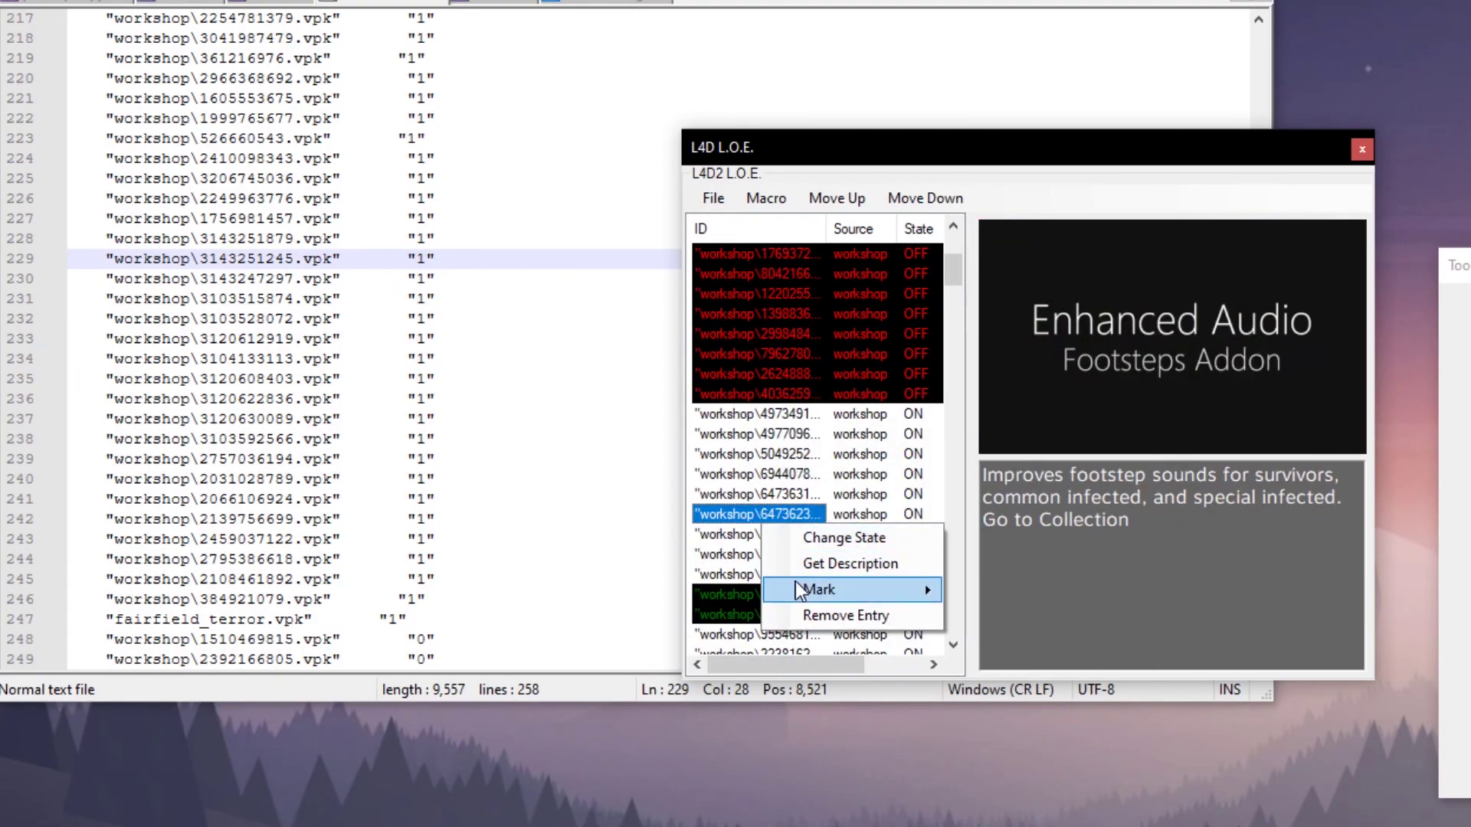
mouse_move(800, 594)
left_click(1039, 617)
left_click(816, 477)
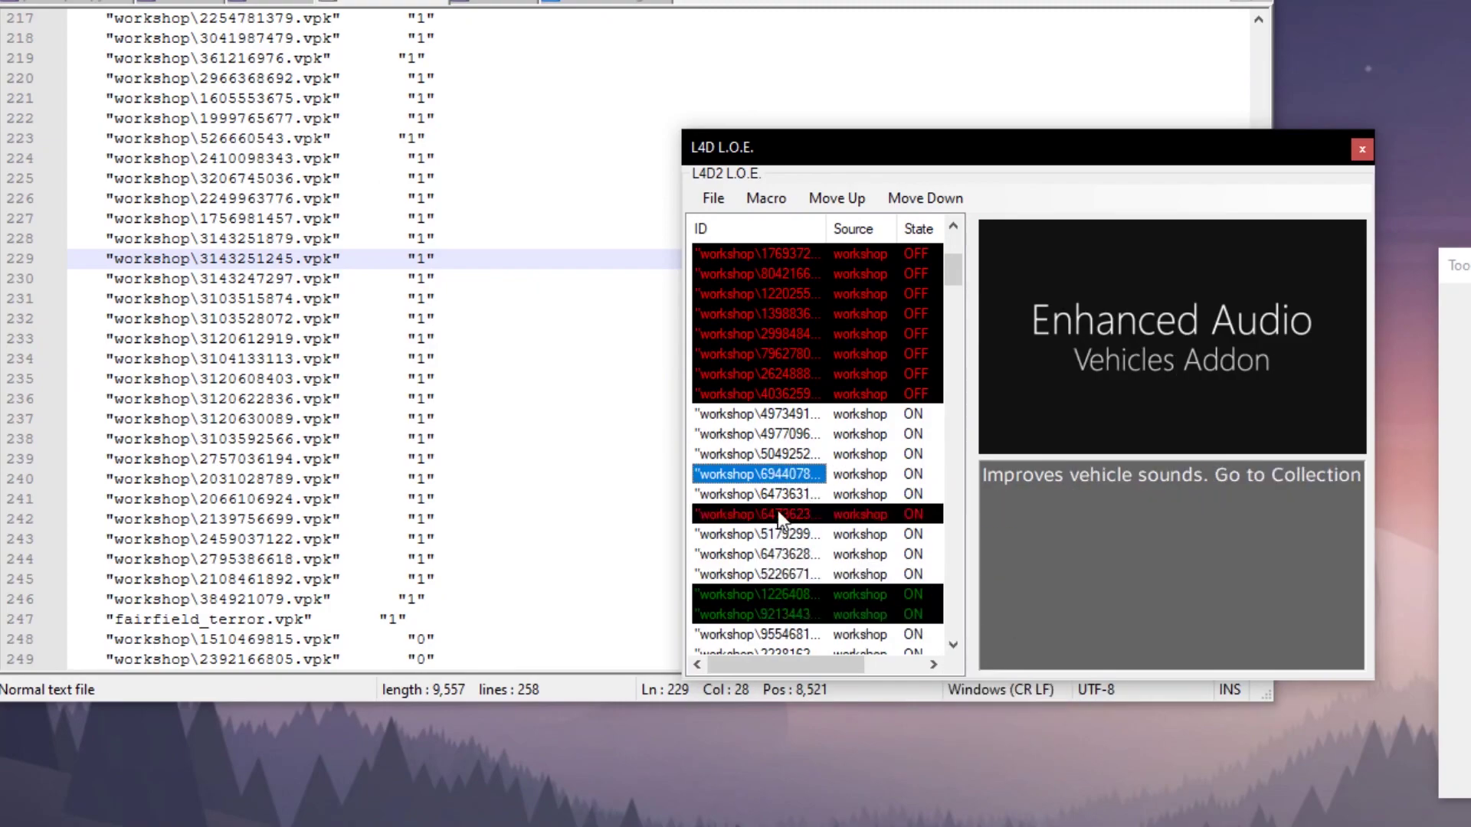
right_click(778, 515)
mouse_move(850, 579)
left_click(1024, 573)
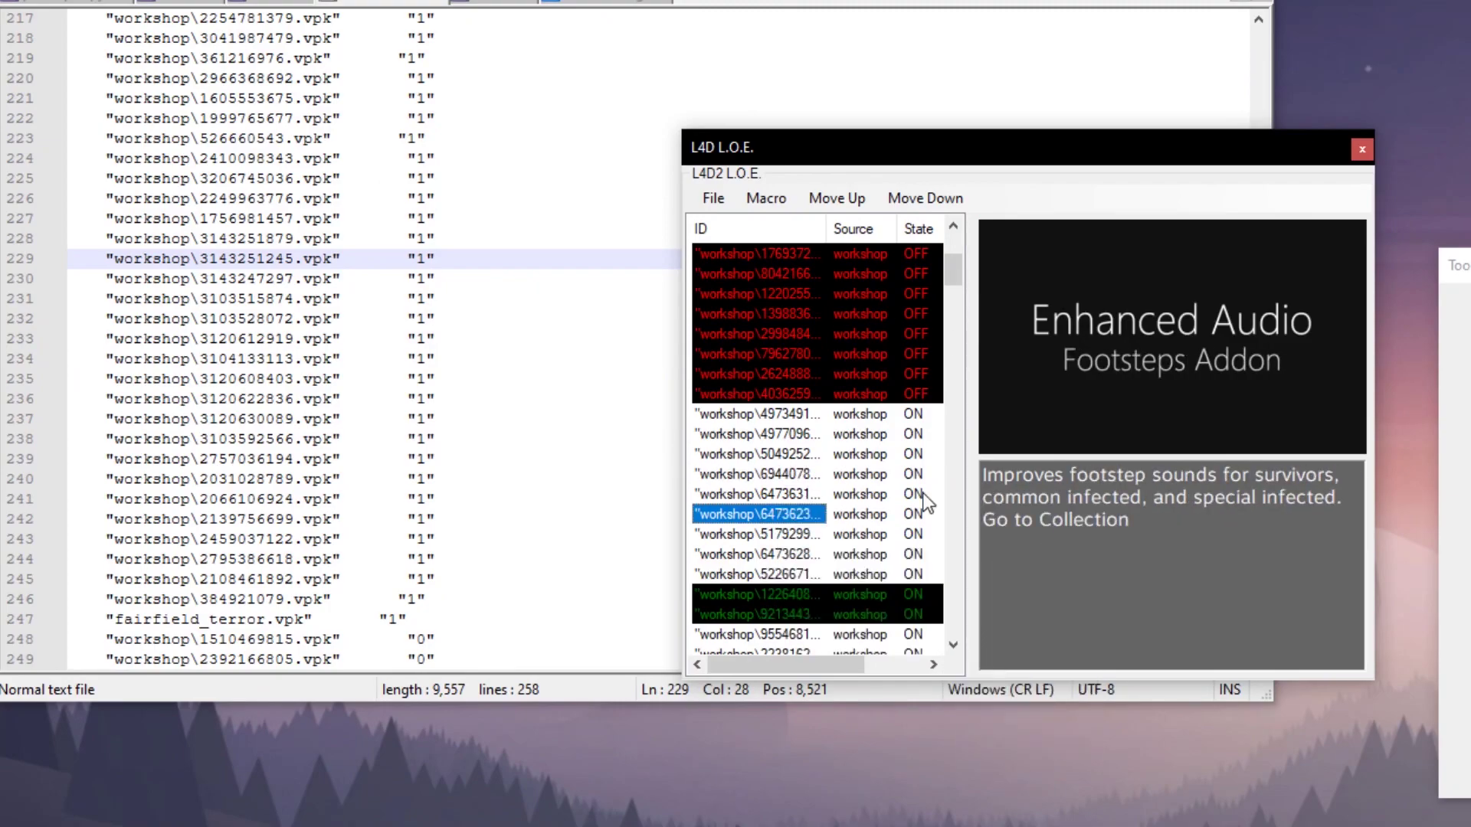
left_click(805, 456)
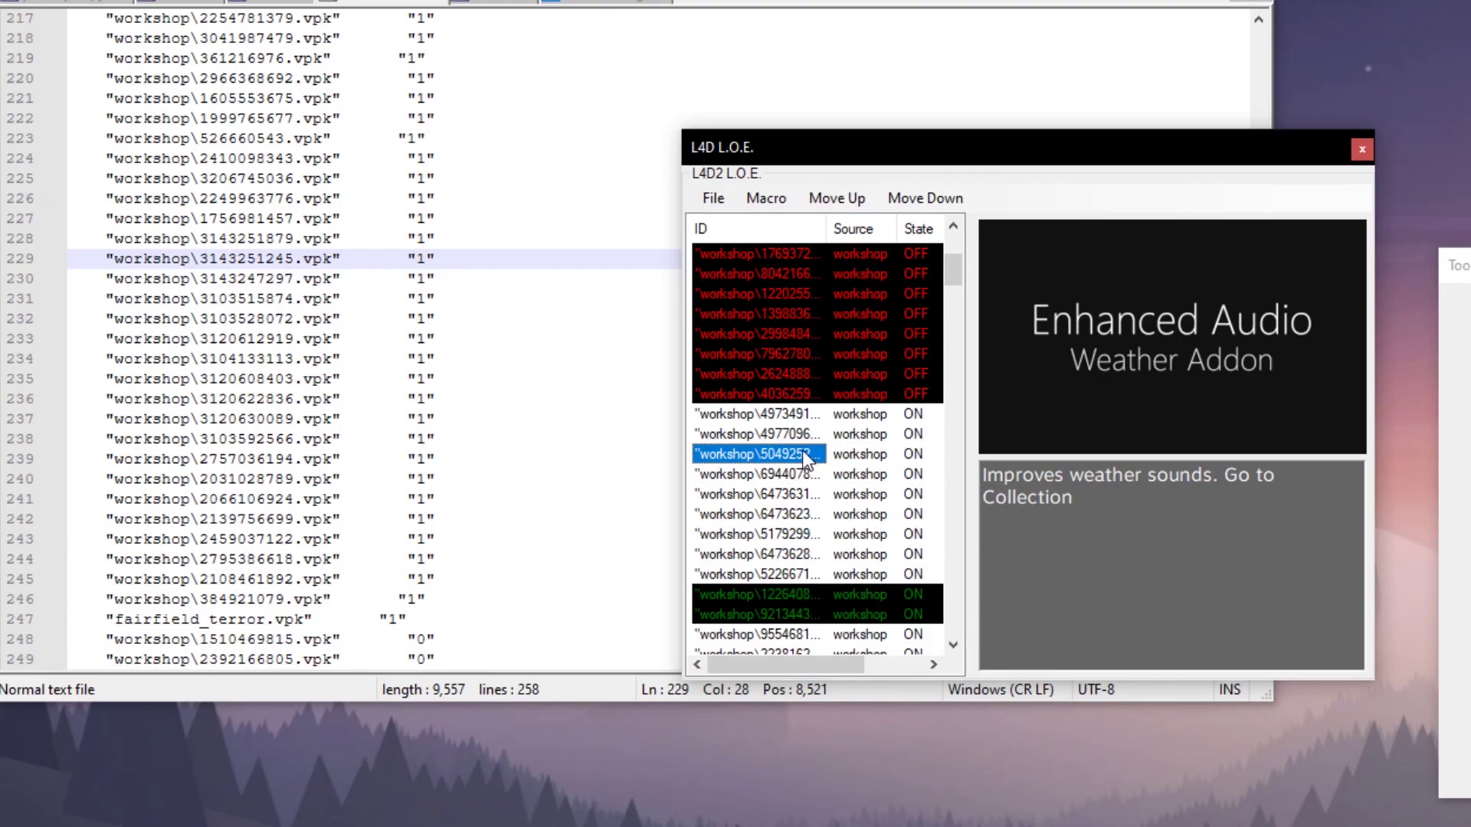
right_click(769, 476)
mouse_move(897, 534)
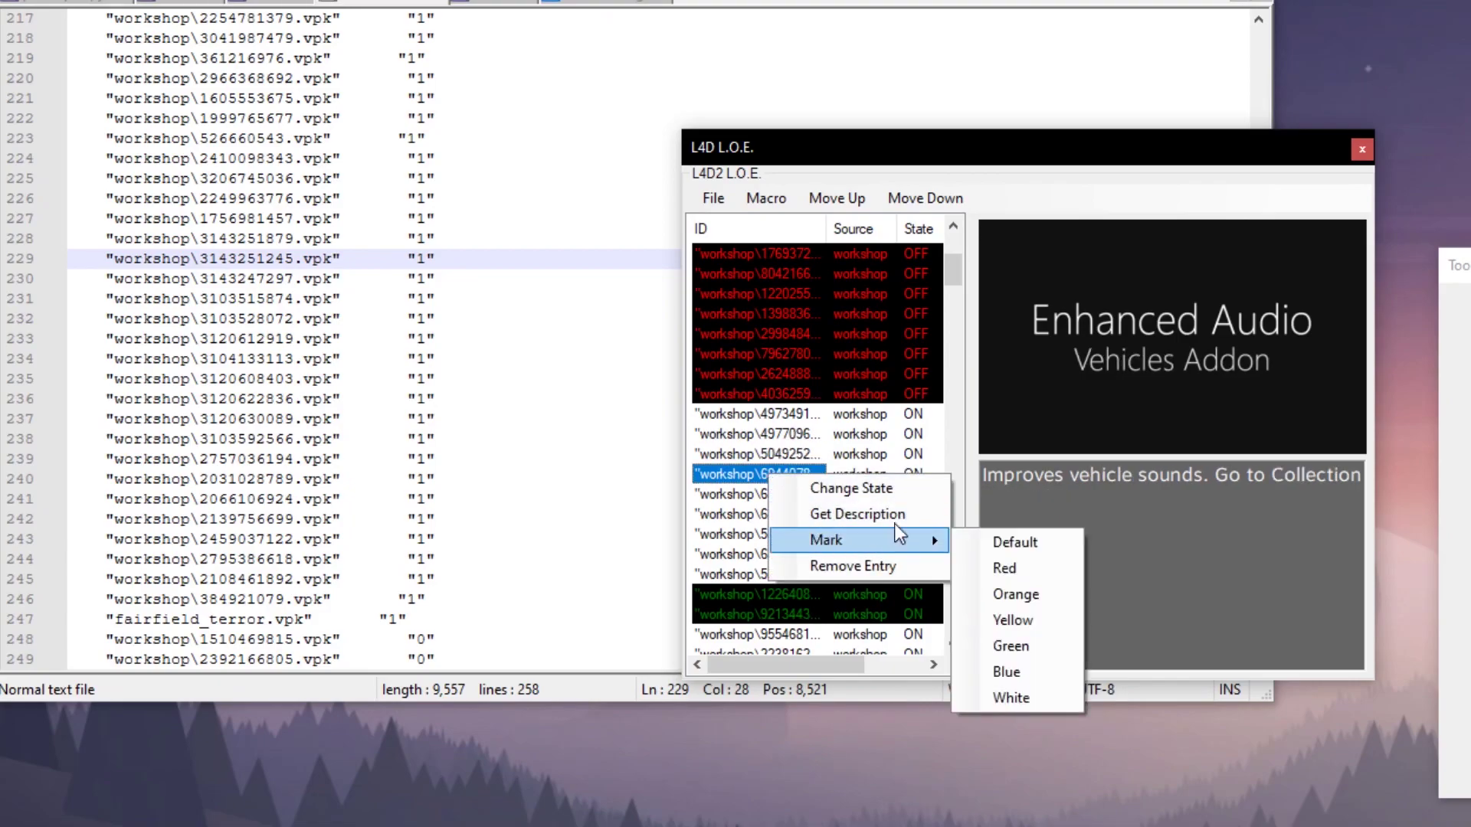
left_click(766, 395)
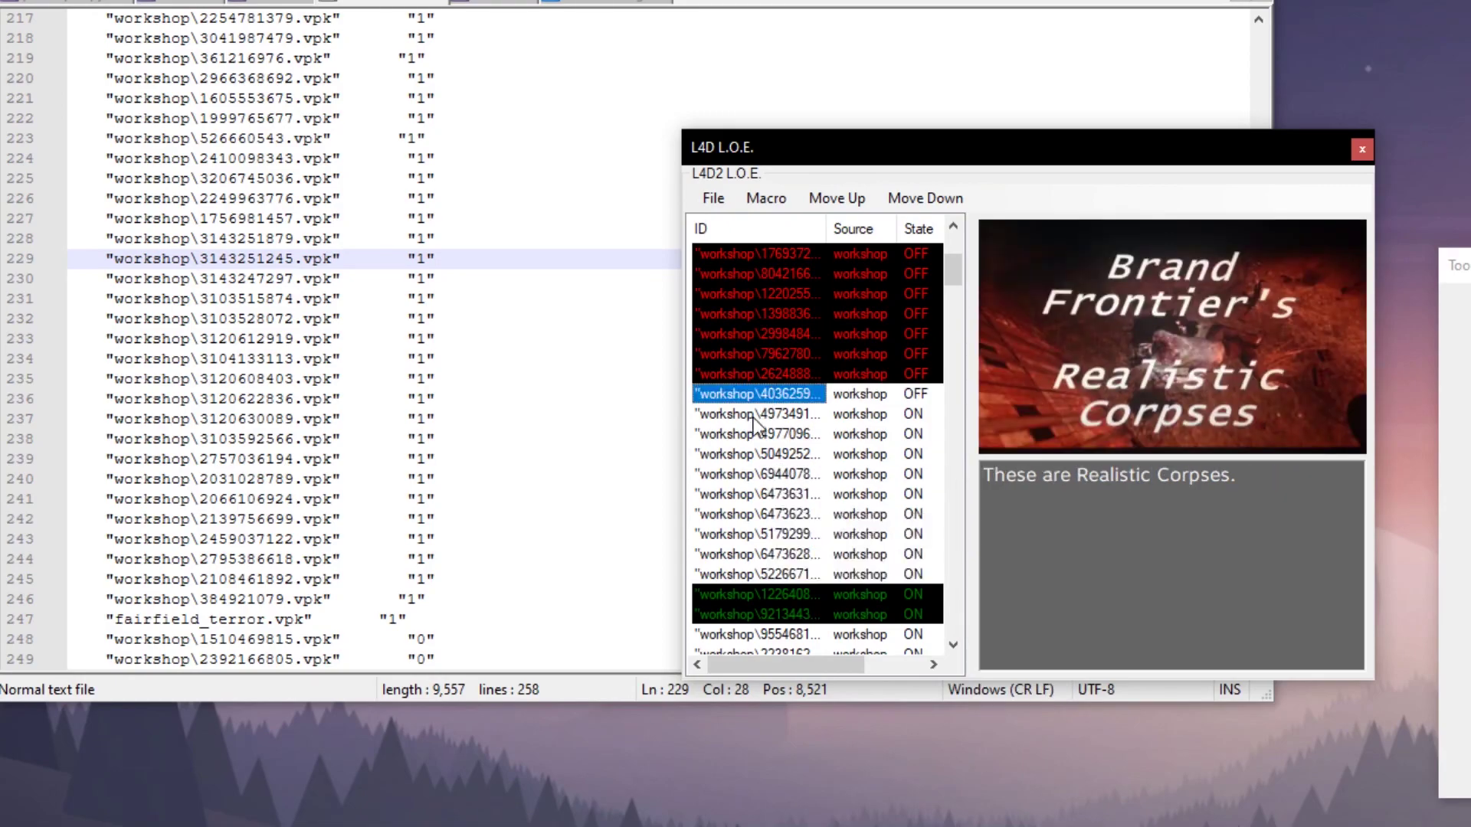
left_click(755, 434)
left_click(714, 198)
mouse_move(821, 311)
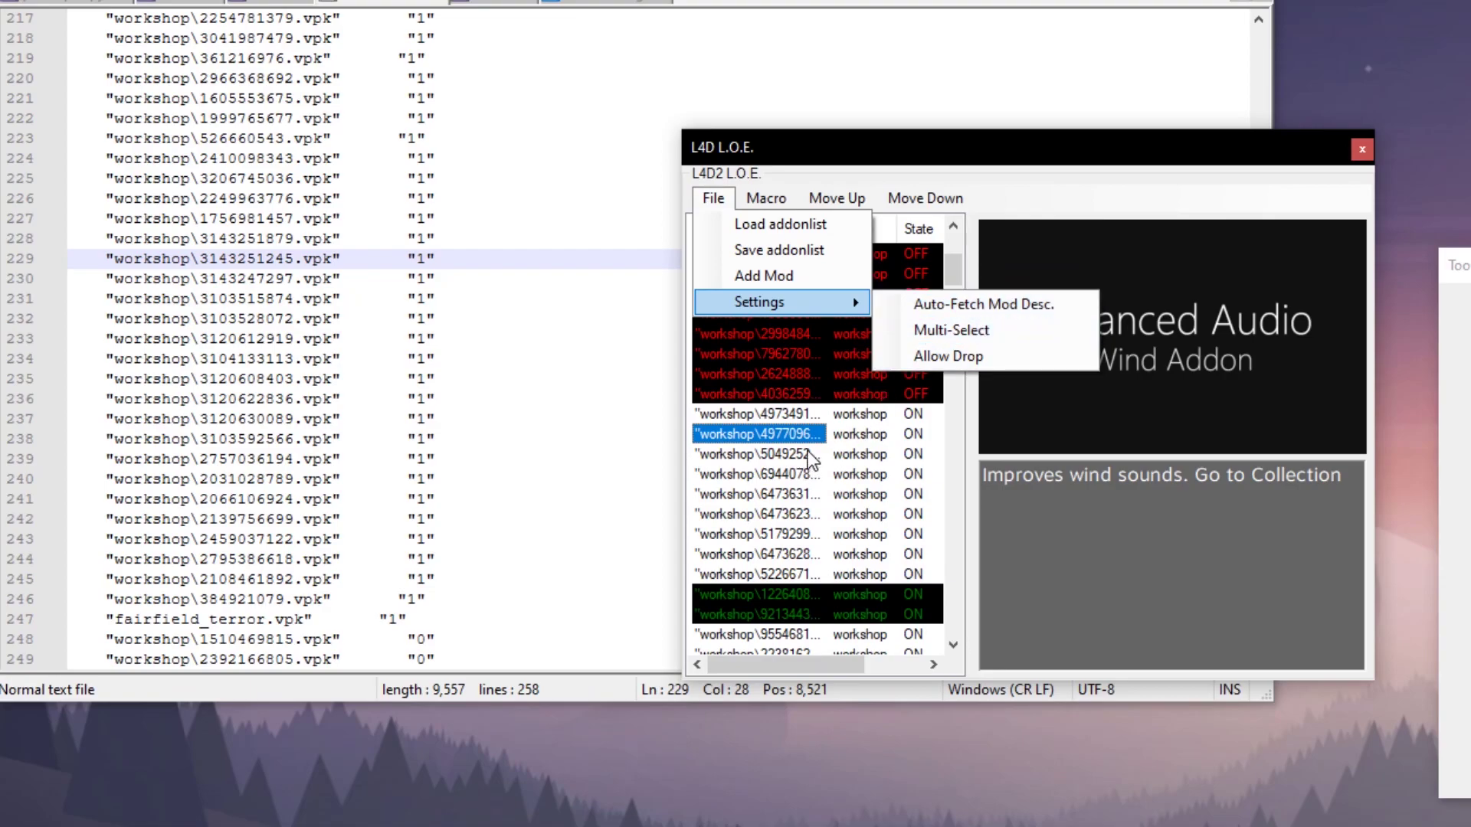
Browse mod previews from Cinematic Lighting Effects down to Bins + Trash and back to the top
left_click(752, 478)
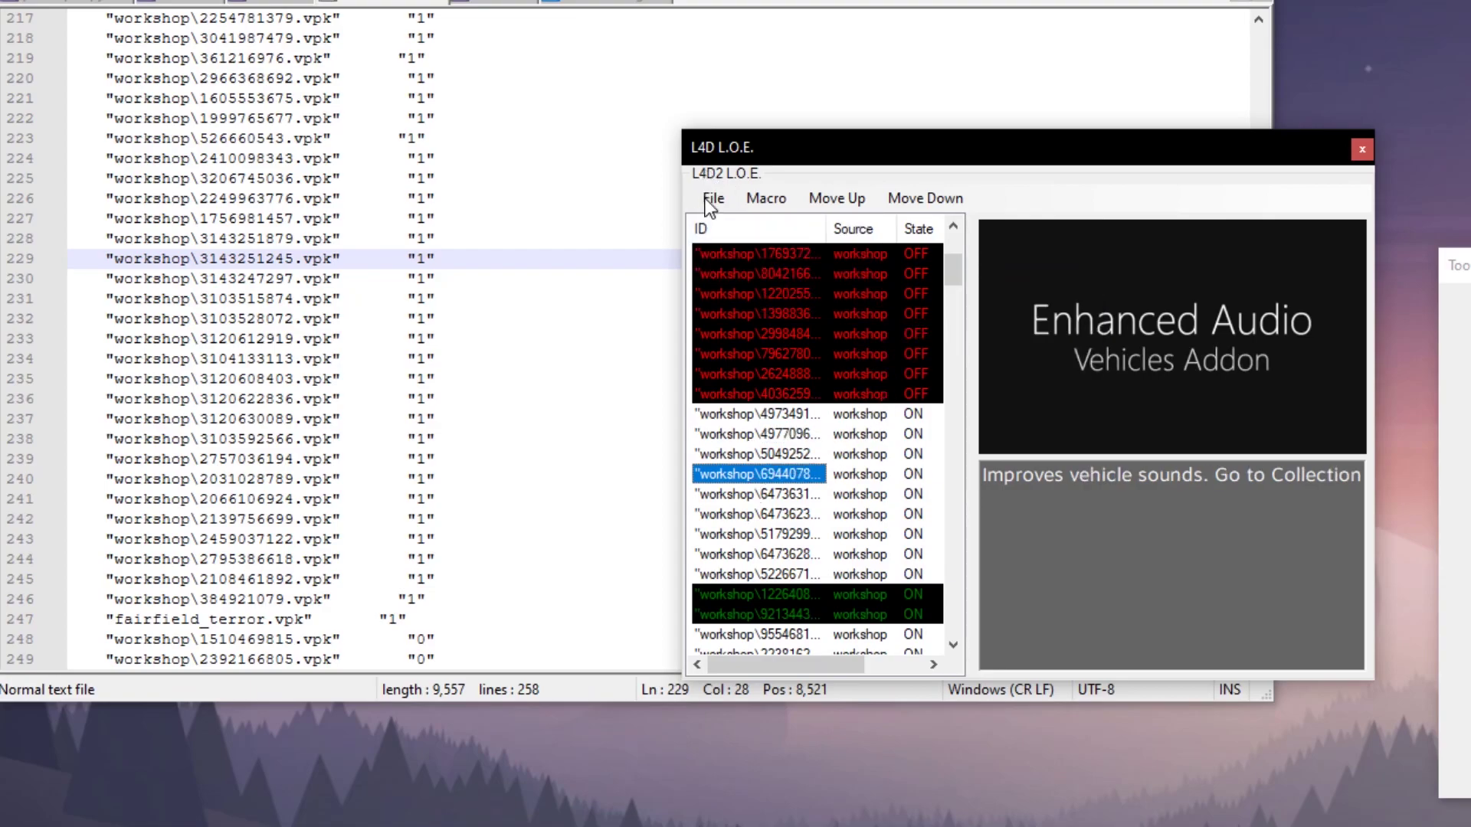
left_click(755, 314)
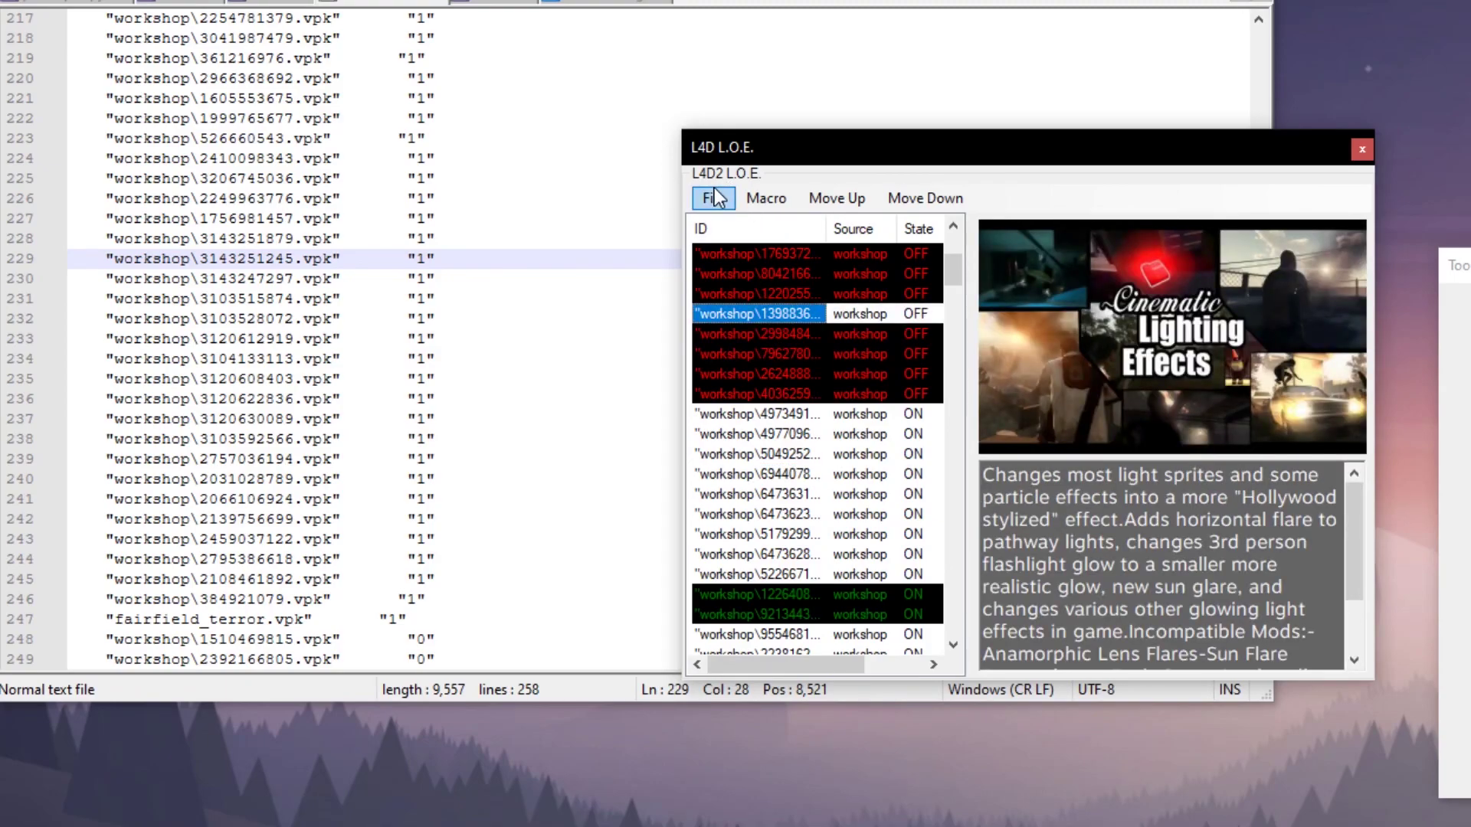
key("Down")
key("Down")
key("Down")
key("Down")
key("Down")
key("Down")
key("Down")
key("Down")
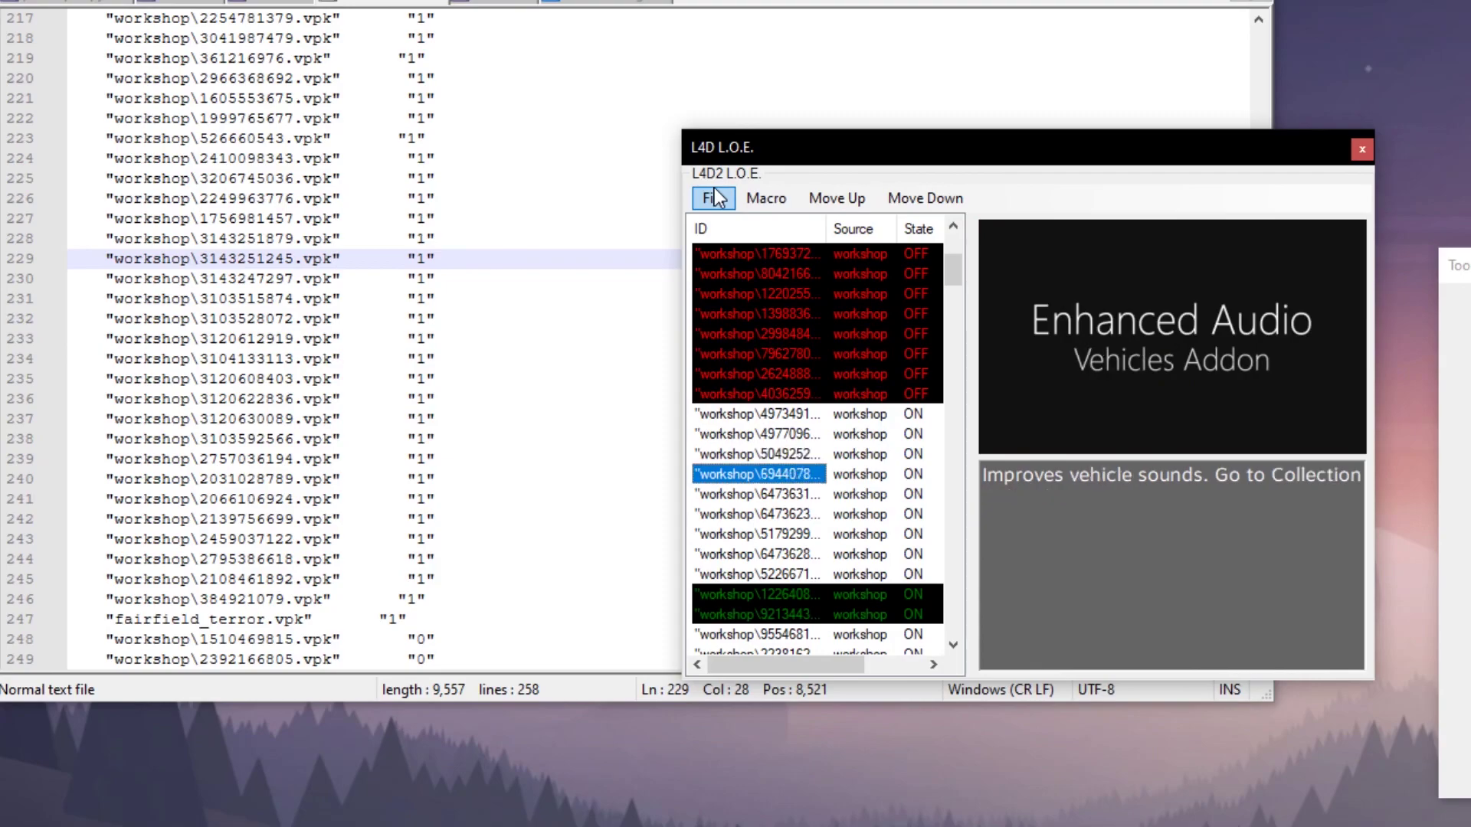
key("Down")
key("Down")
key("Down")
key("Down")
key("Down")
key("Down")
key("Down")
key("Down")
key("Down")
key("Down")
key("Down")
key("Down")
key("Down")
key("Down")
key("Down")
key("Down")
key("Down")
key("Down")
key("Down")
key("Down")
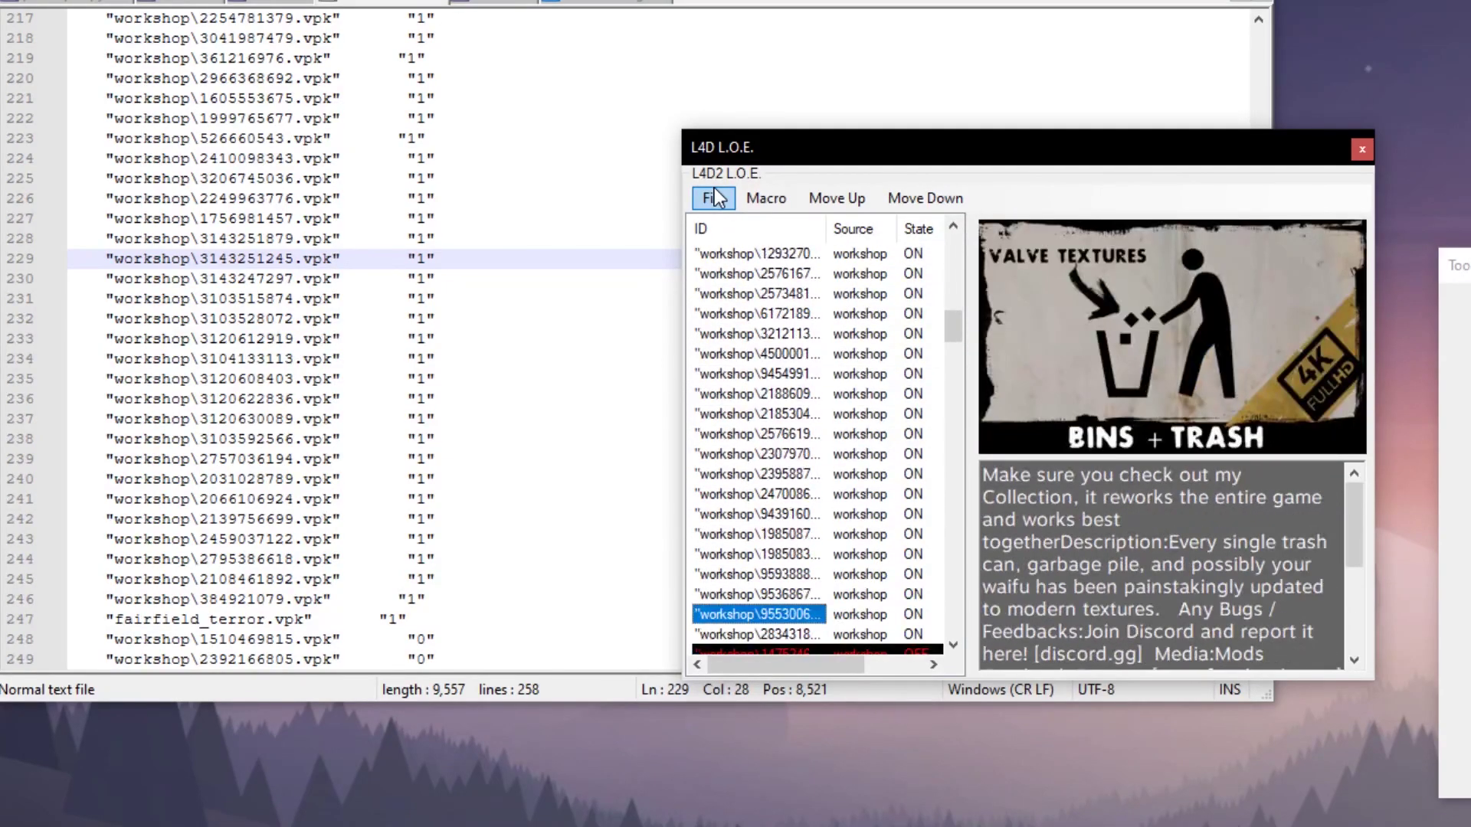
key("Up")
key("Up")
key("Up")
key("Up")
key("Up")
key("Up")
key("Up")
key("Up")
key("Up")
key("Up")
key("Up")
key("Up")
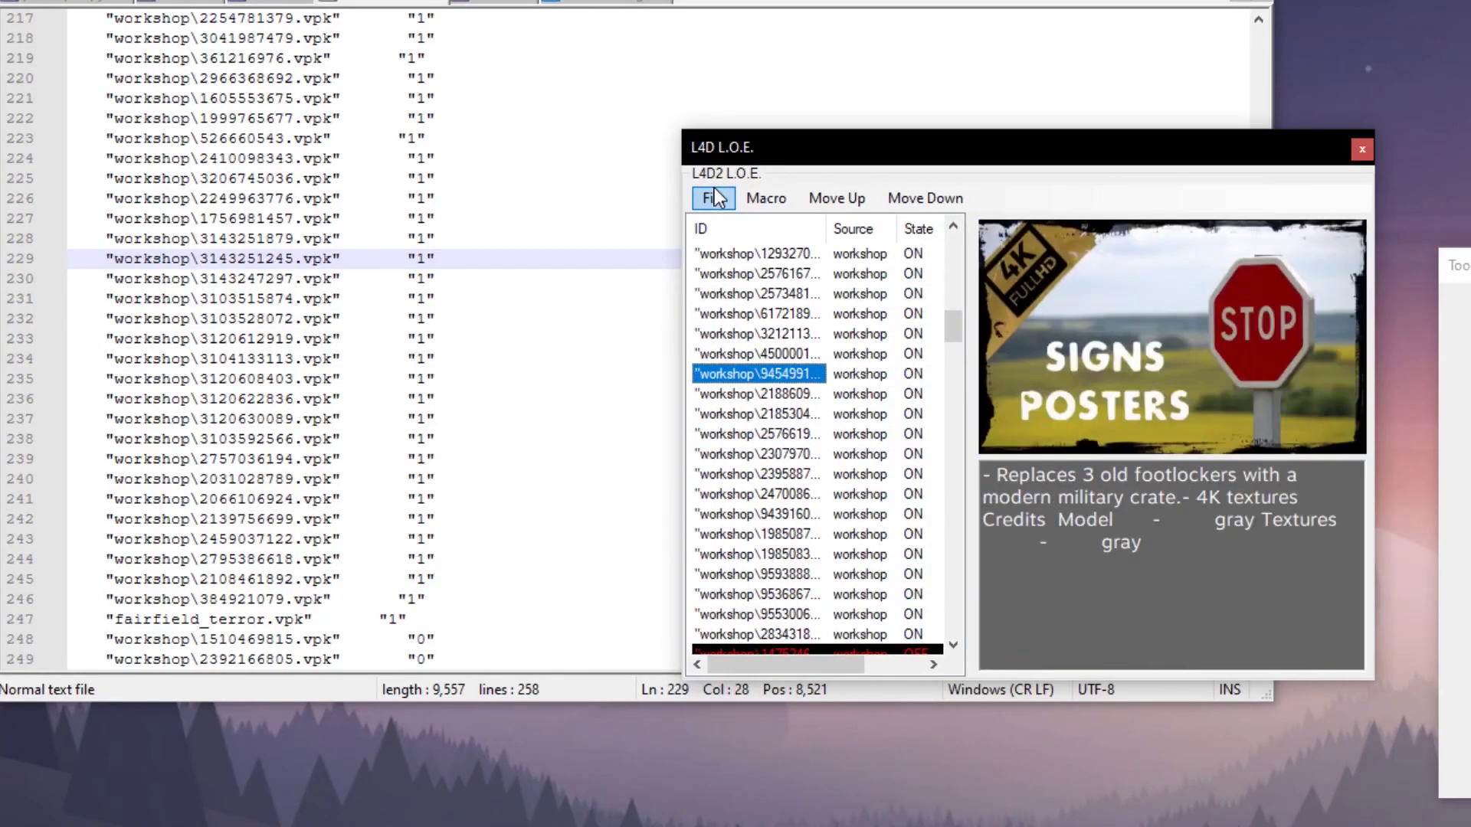
key("Up")
key("Up")
key("Up")
key("Up")
key("Up")
key("Up")
key("Up")
key("Up")
key("Up")
key("Up")
key("Up")
key("Up")
key("Up")
key("Up")
key("Up")
left_click(714, 198)
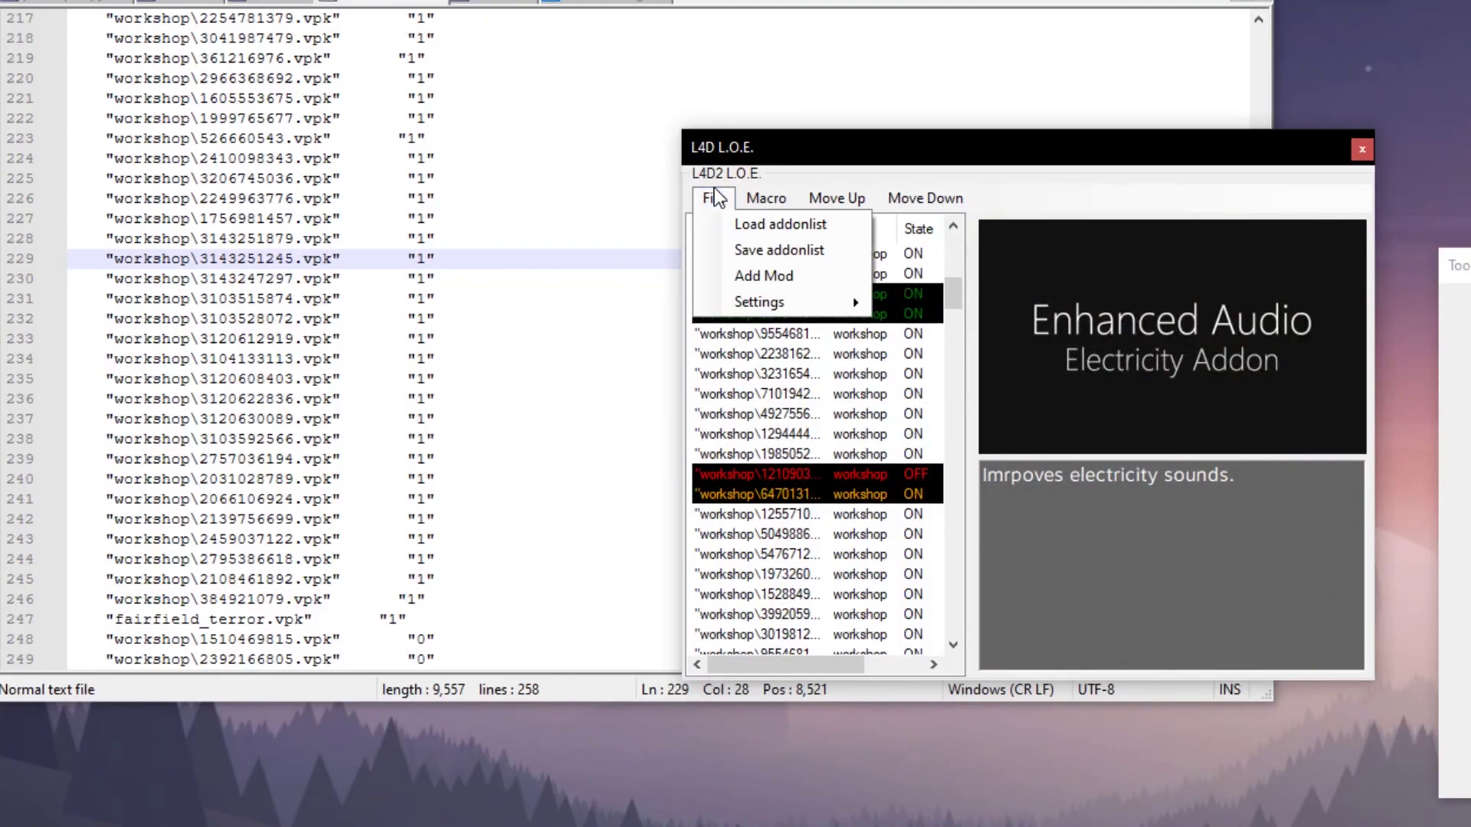
Turn on the Multi-Select and Allow Drop settings
mouse_move(827, 301)
left_click(936, 334)
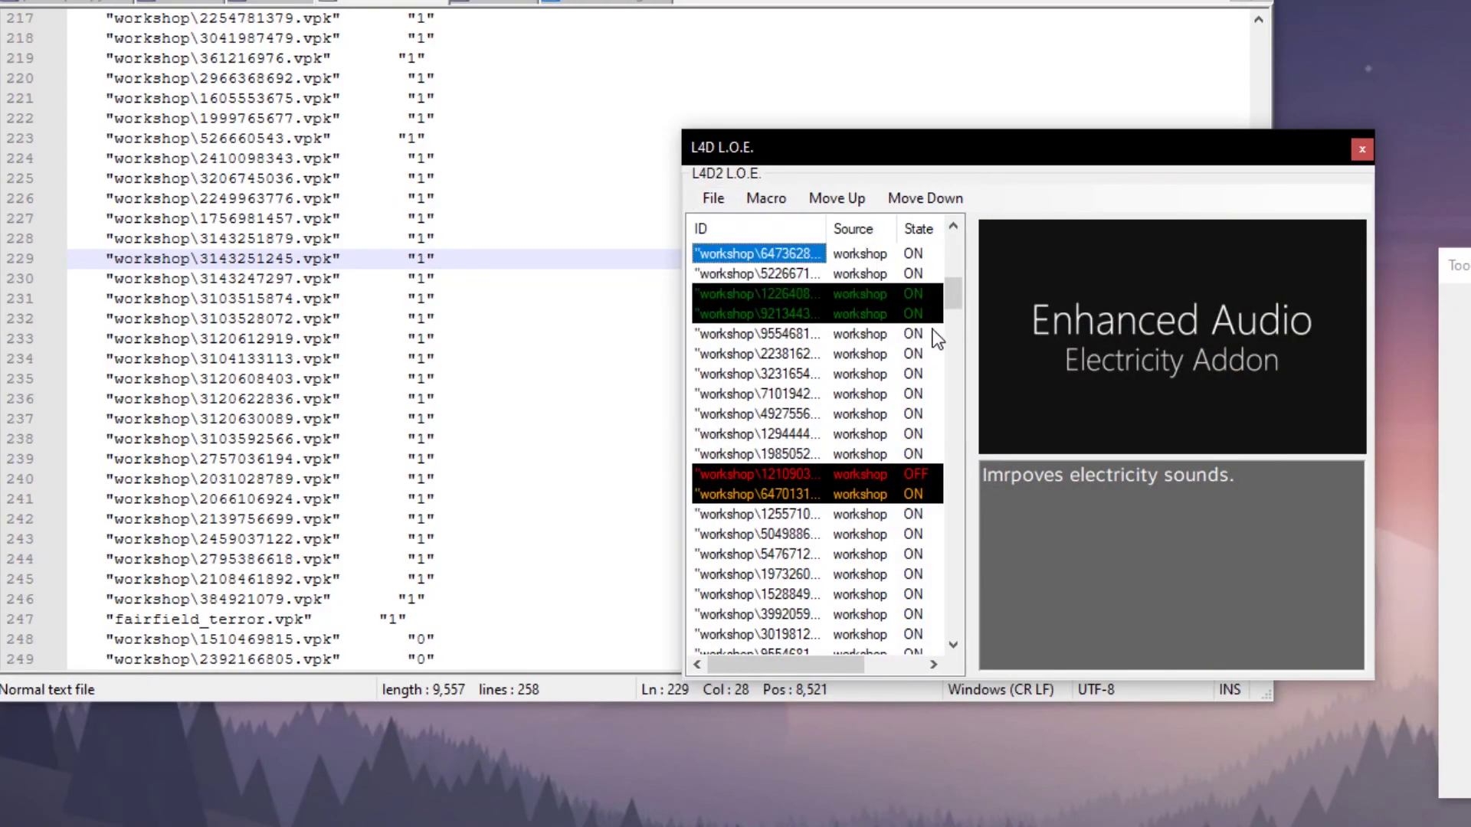
left_click(714, 198)
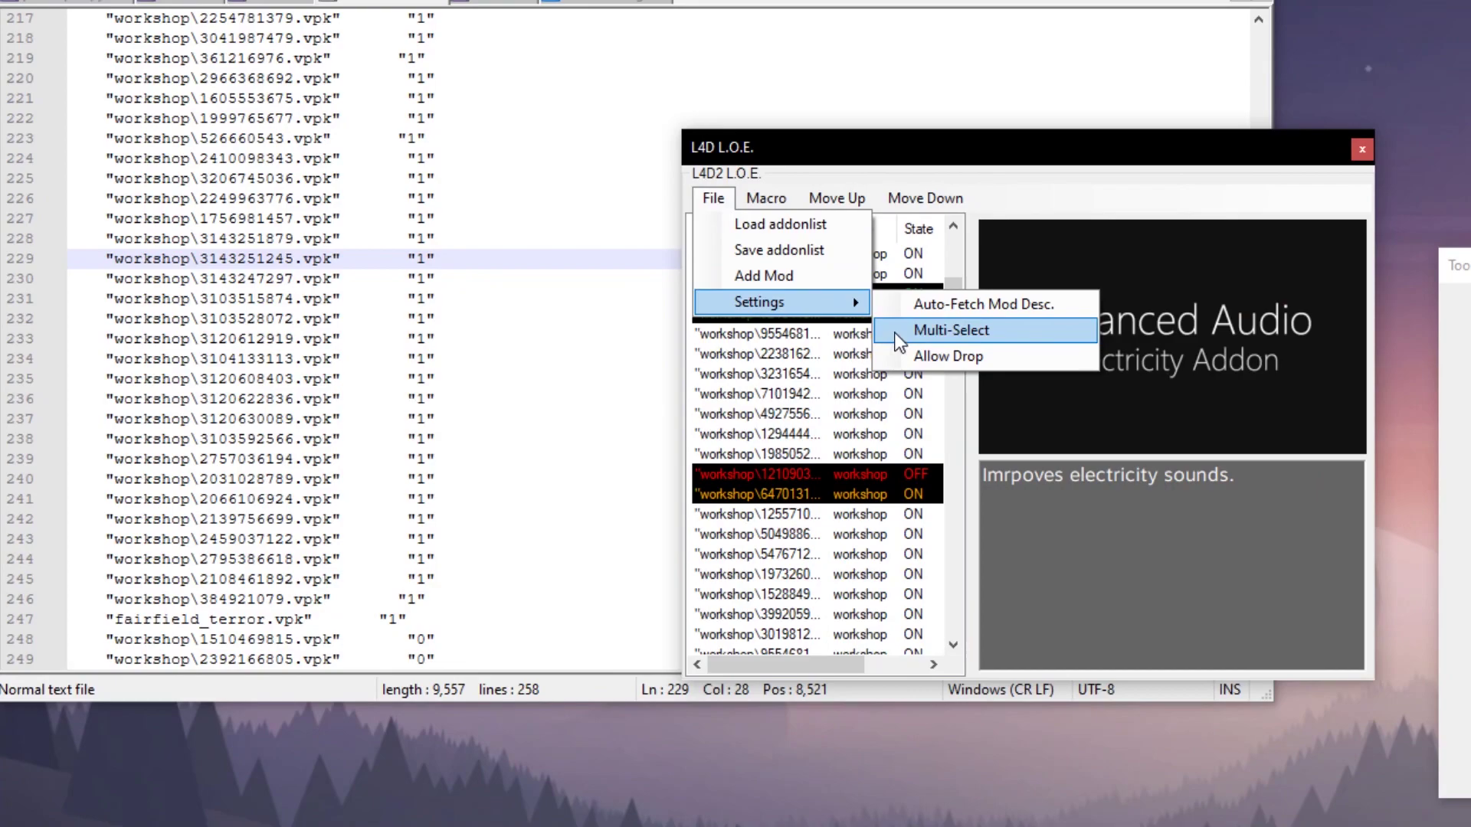
left_click(904, 356)
Select both green-marked mods and drag them two places lower in the load order
scroll(790, 360, "up", 1)
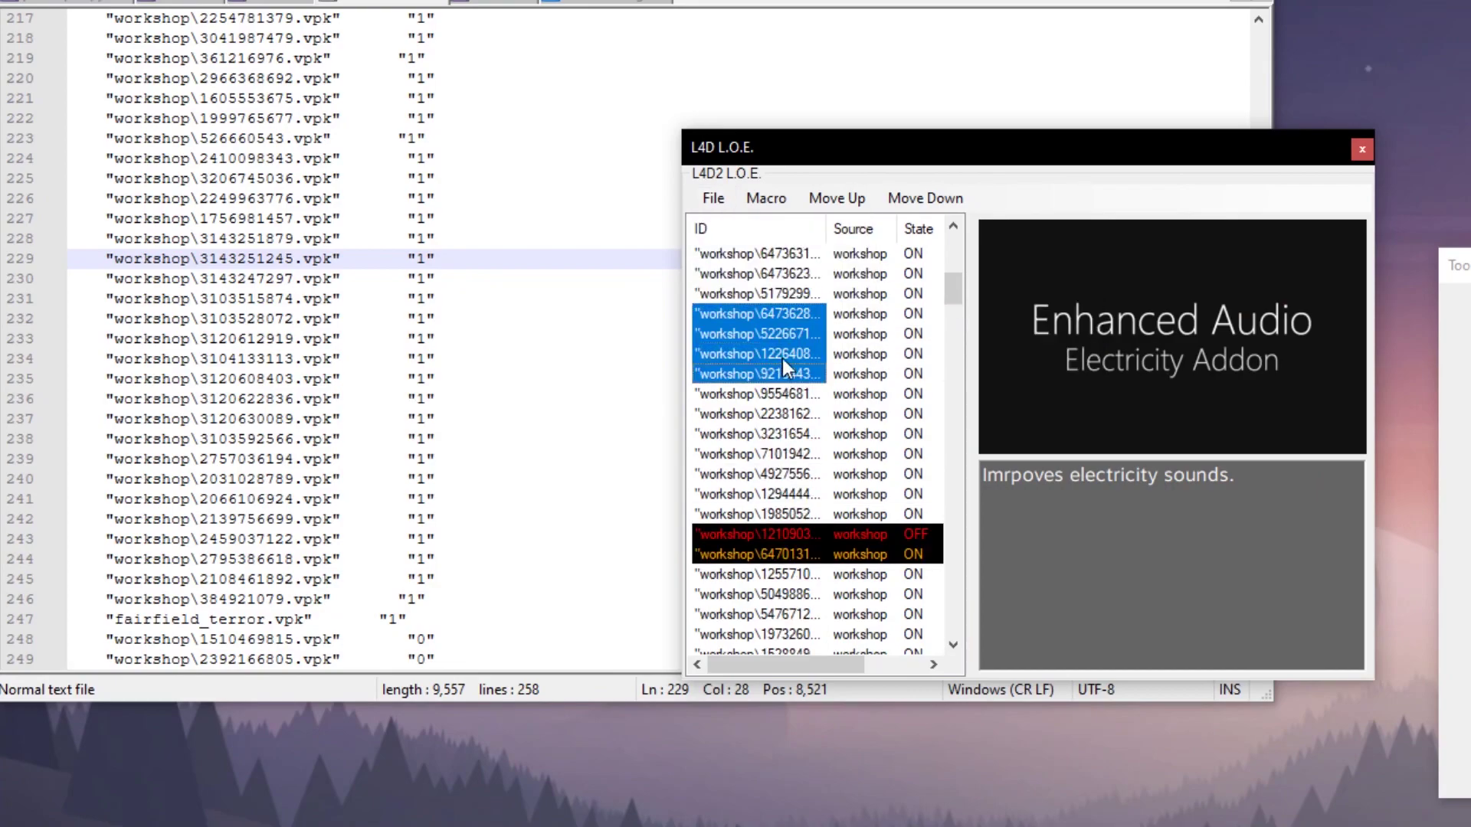
left_click(737, 379)
left_click(754, 359, "ctrl")
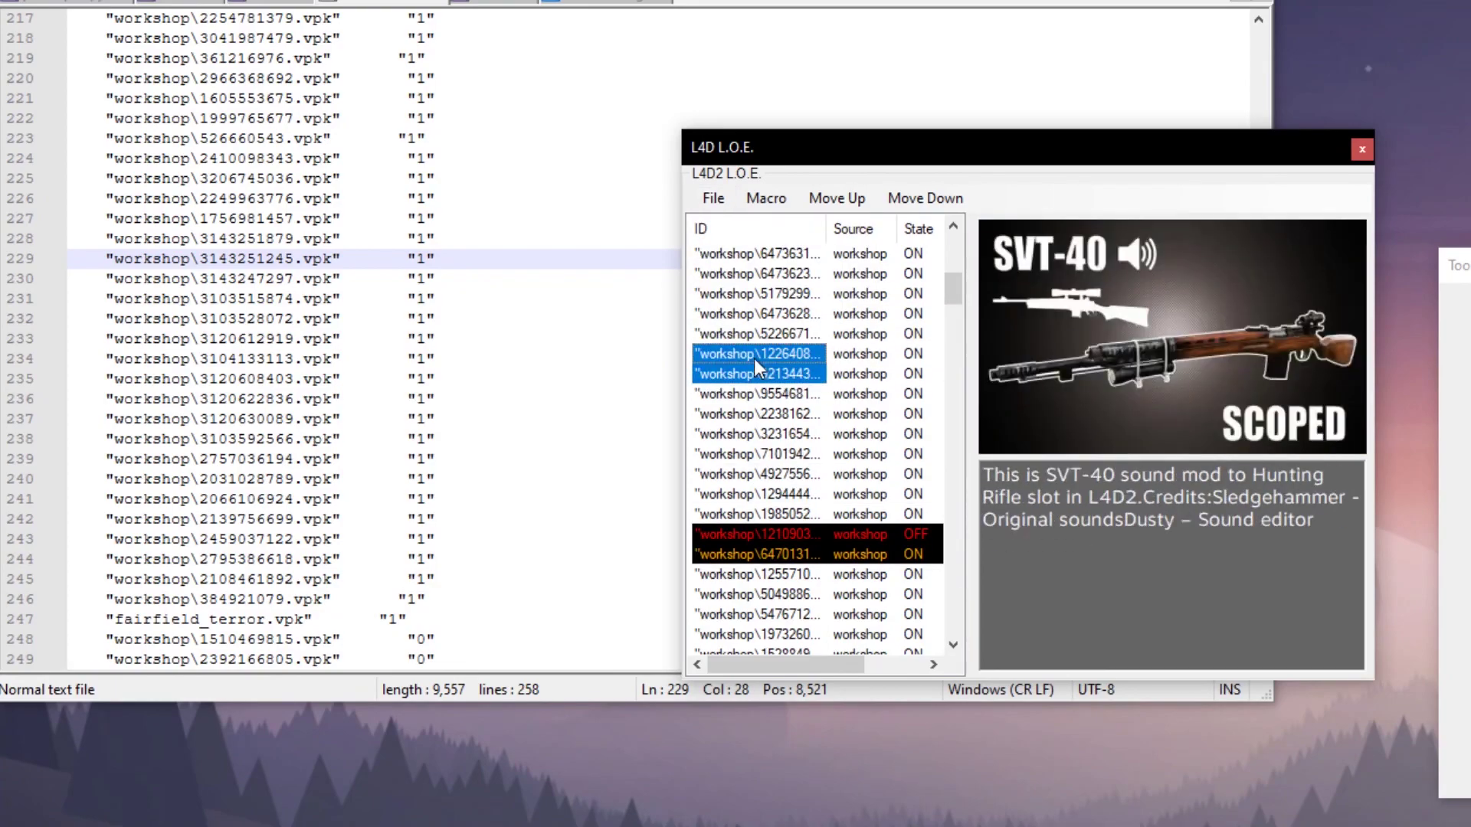
left_click_drag(754, 359, 790, 287)
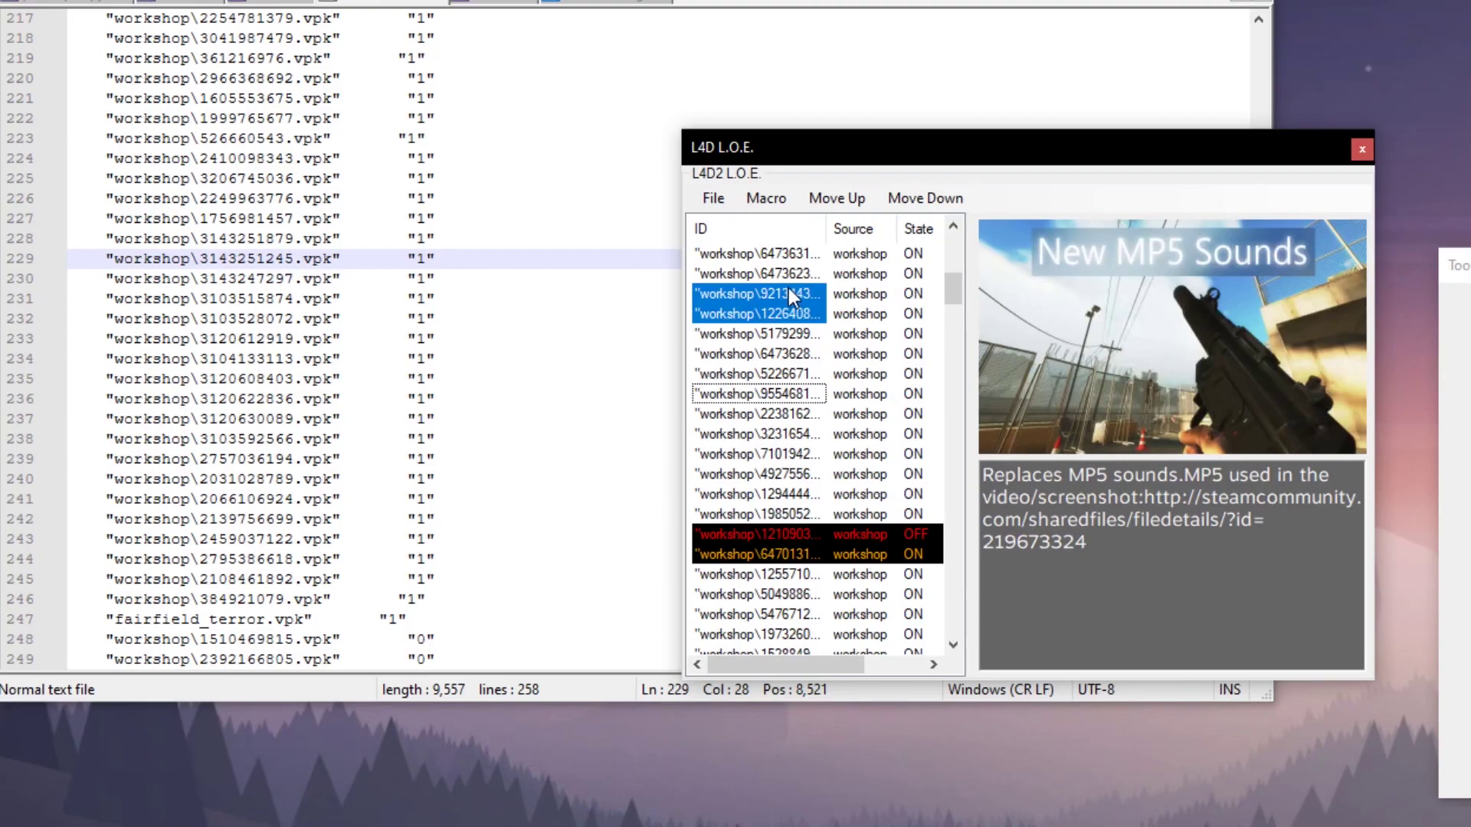
left_click_drag(776, 398, 783, 412)
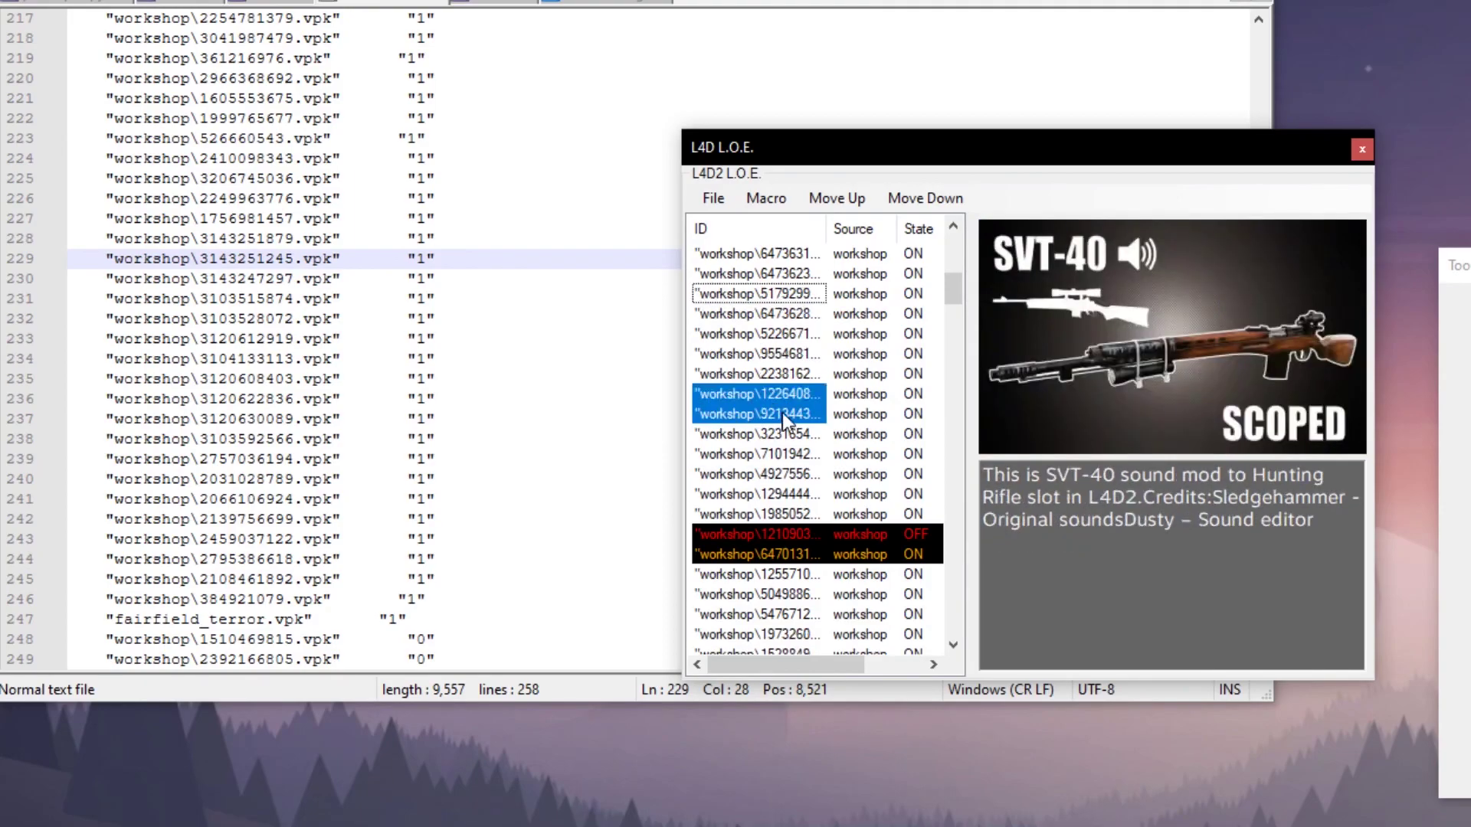
Reload the add-on list from the left4dead2 game folder
left_click(714, 198)
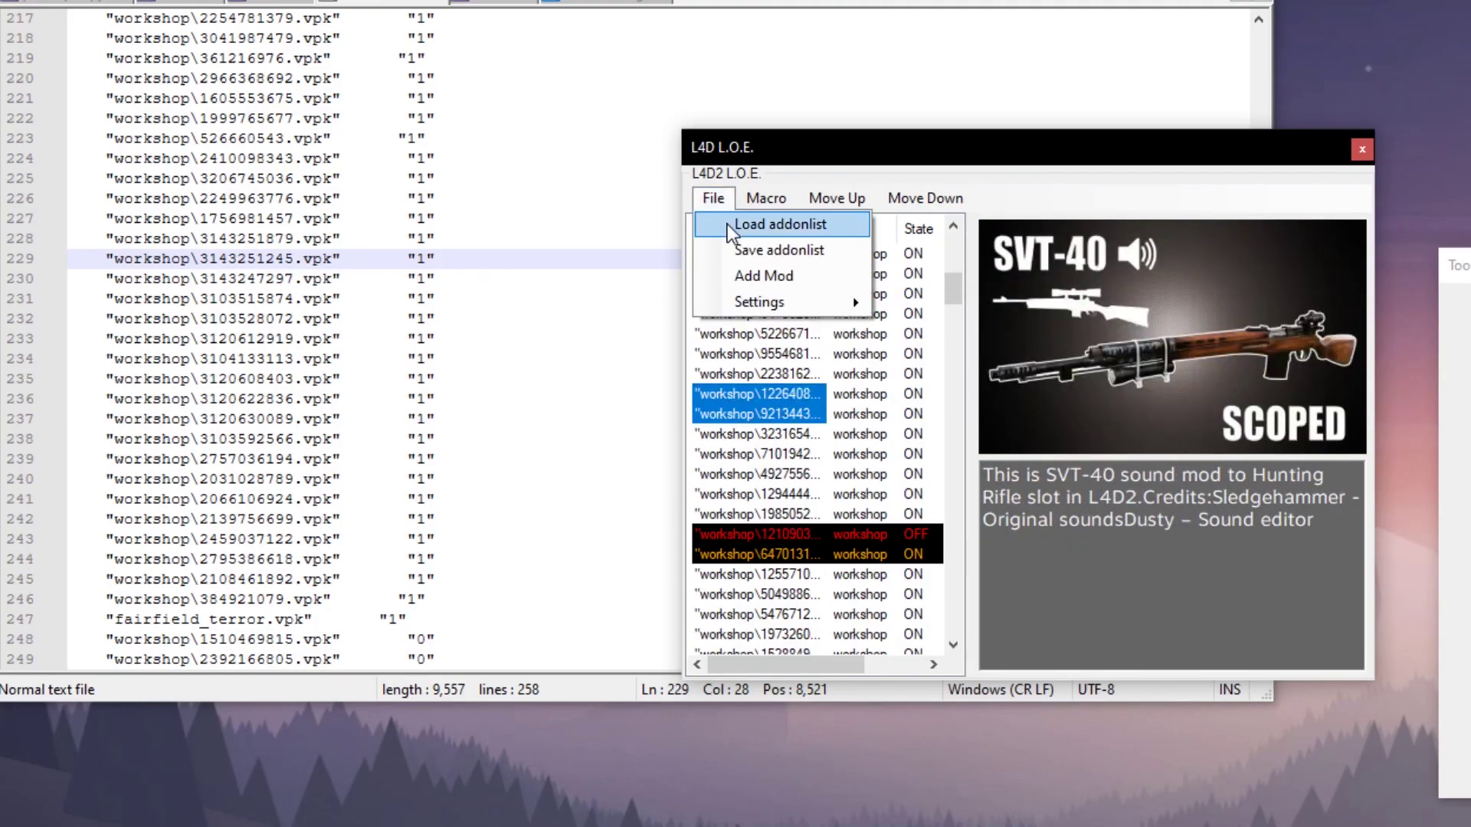
left_click(728, 224)
double_click(483, 822)
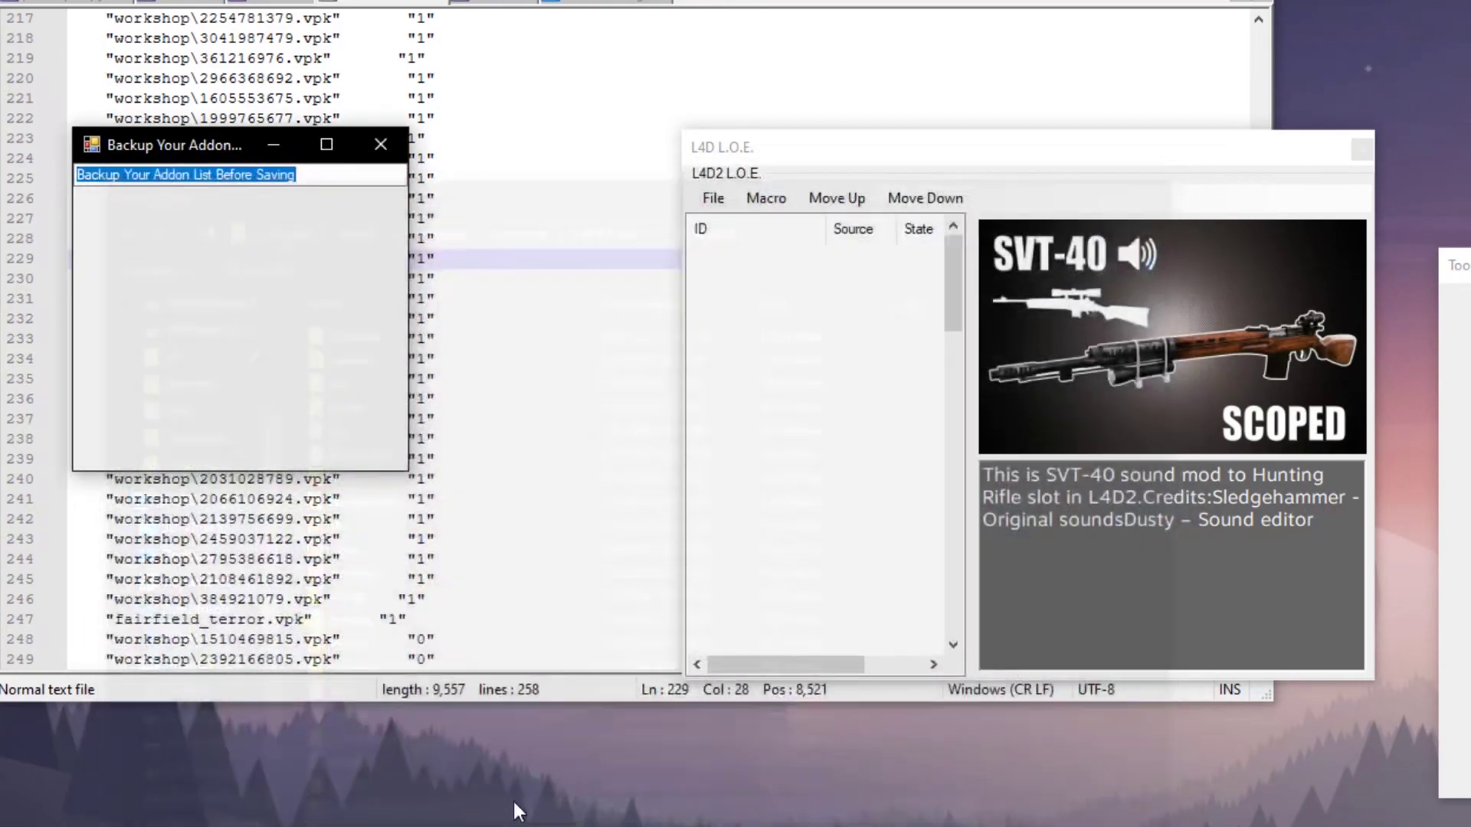
Preview mods in the reloaded list, ending on Enhanced Audio Gore Addon
left_click(771, 450)
scroll(781, 438, "down", 4)
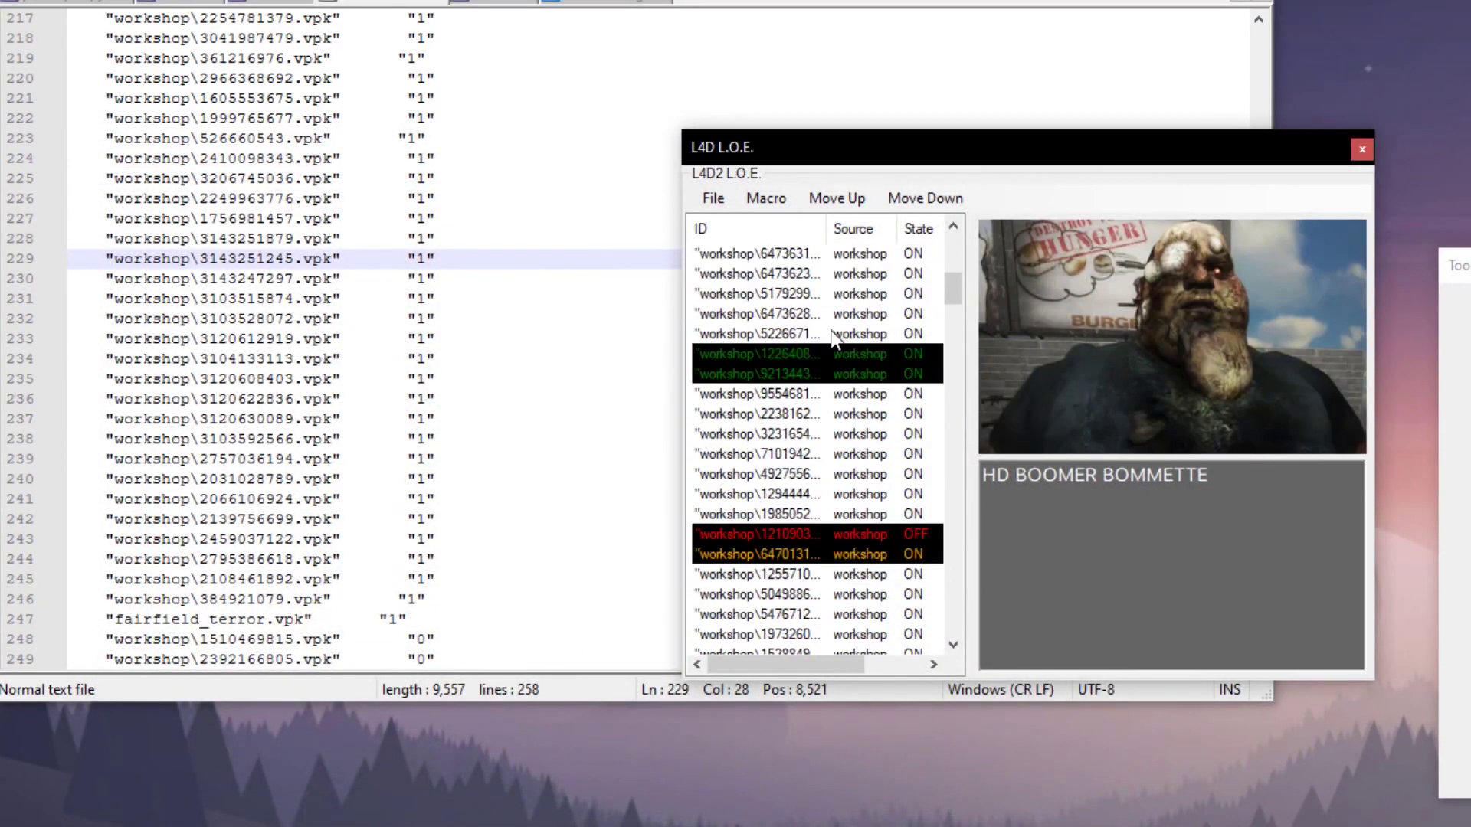
left_click(761, 256)
left_click(719, 202)
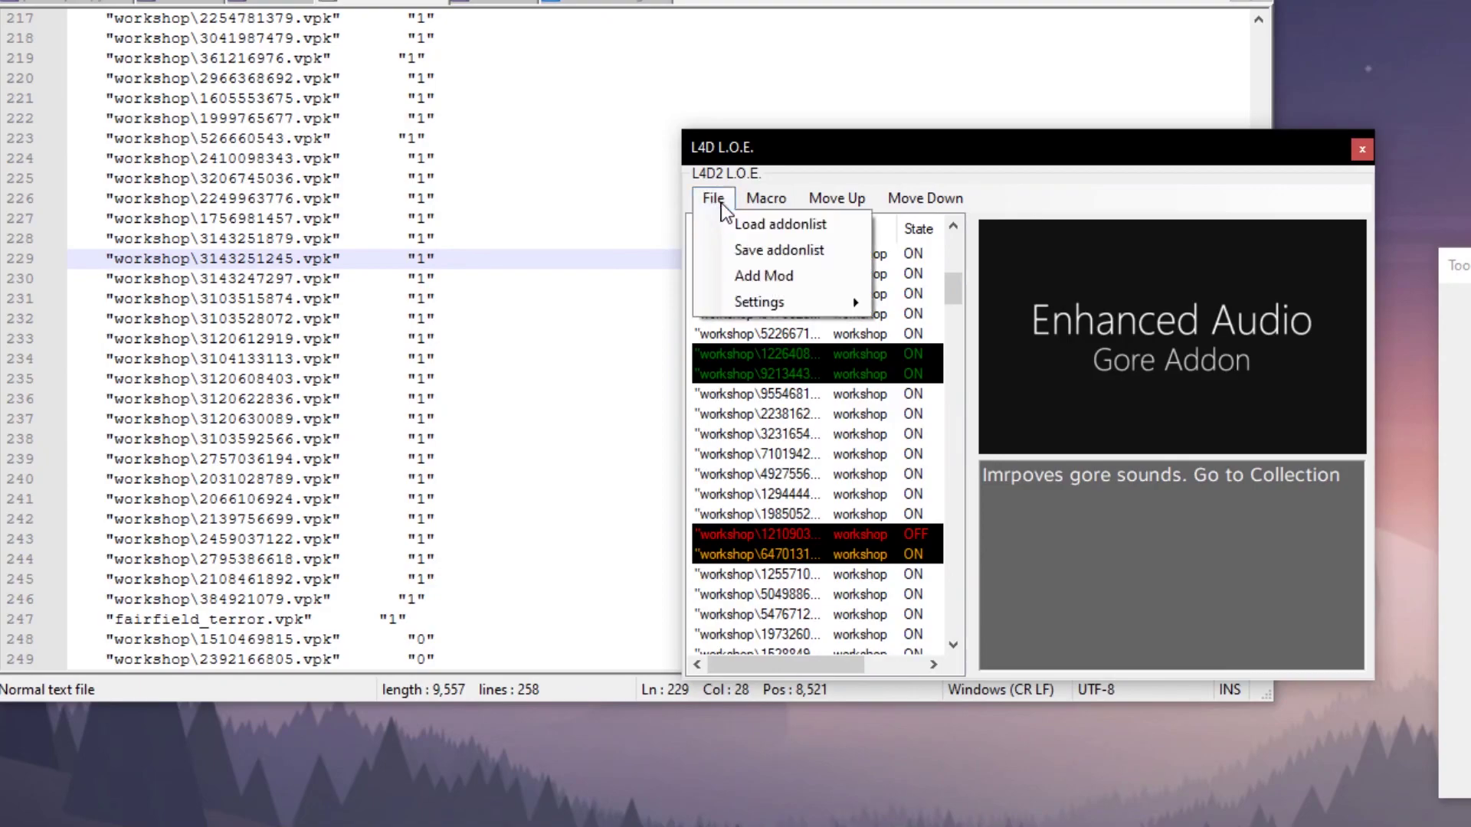
left_click(764, 200)
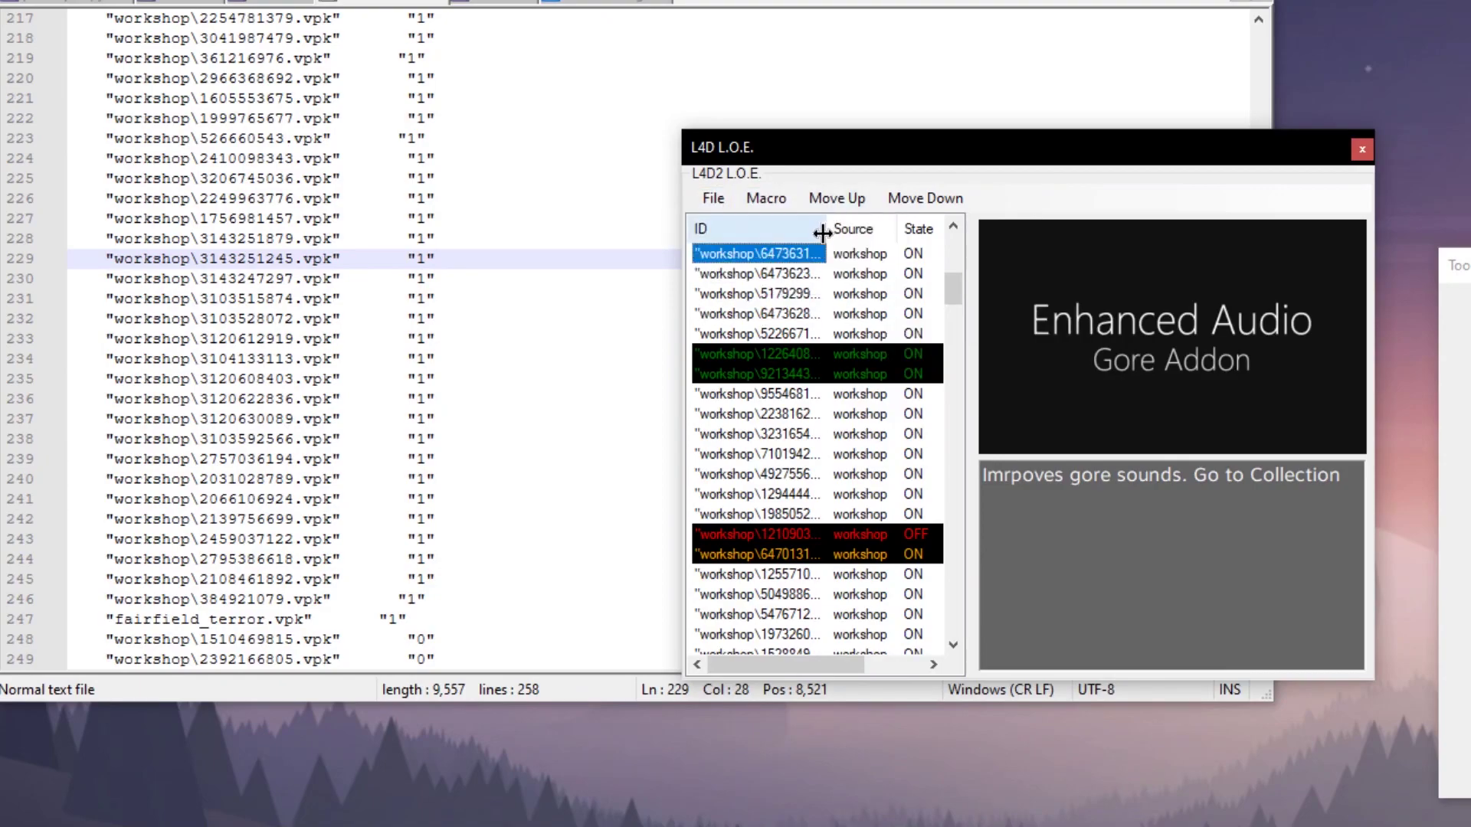
Show the Macro menu's Convert and addonlist submenus
left_click(765, 201)
mouse_move(840, 244)
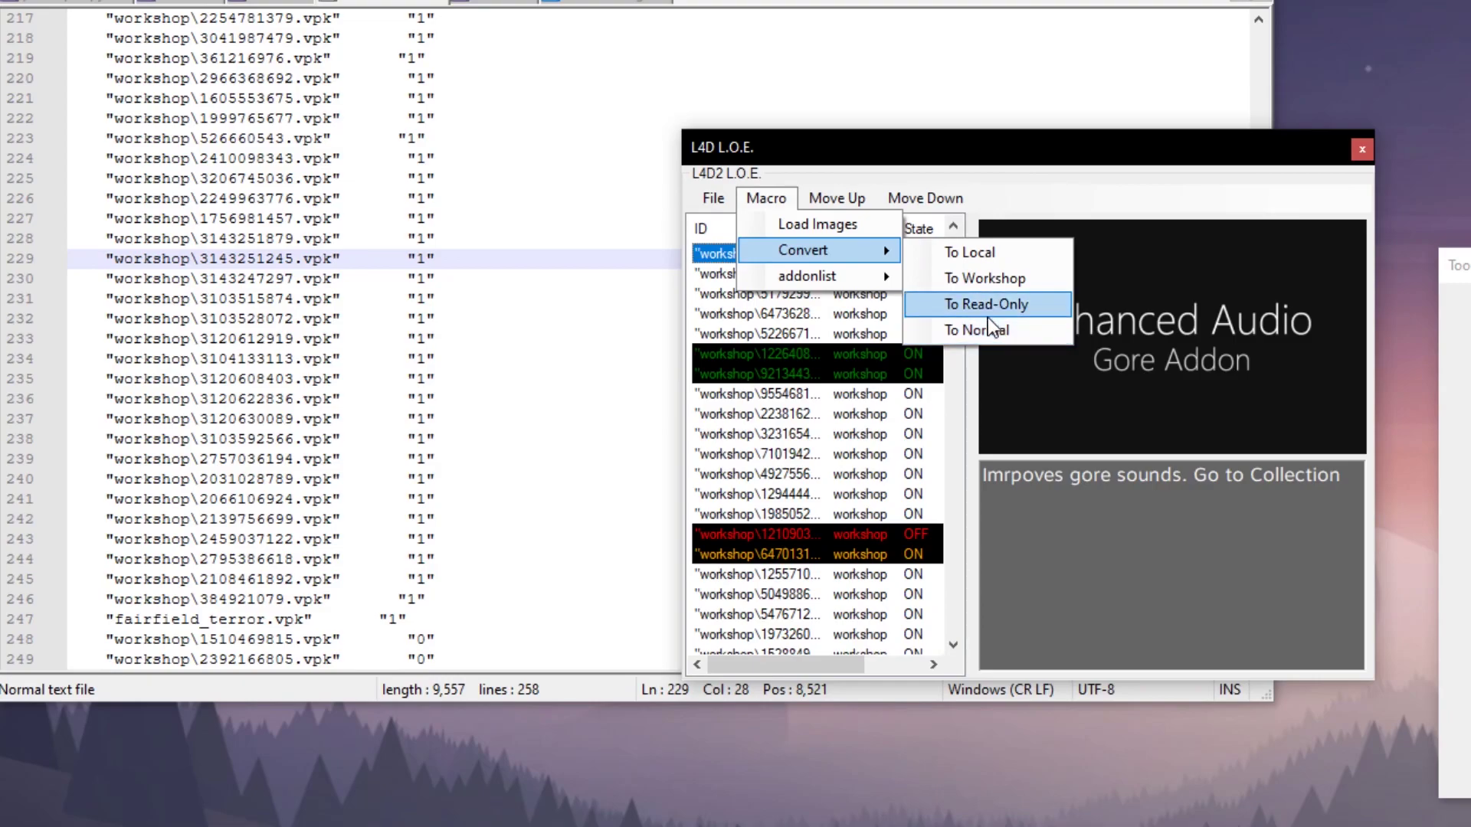
Close the Macro menu and bring up the File menu's Add Mod entry
mouse_move(861, 284)
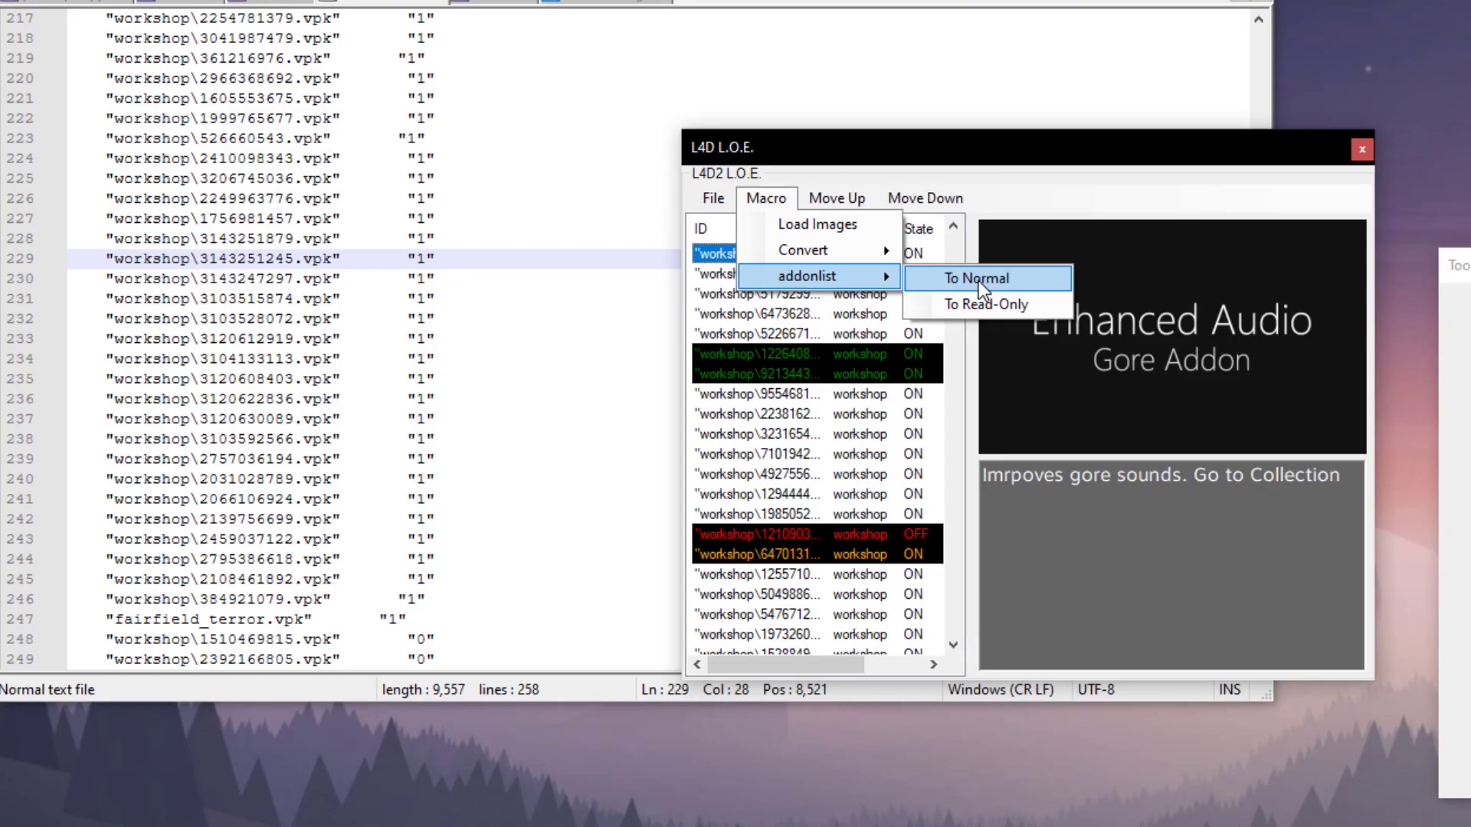
left_click(715, 247)
left_click(712, 205)
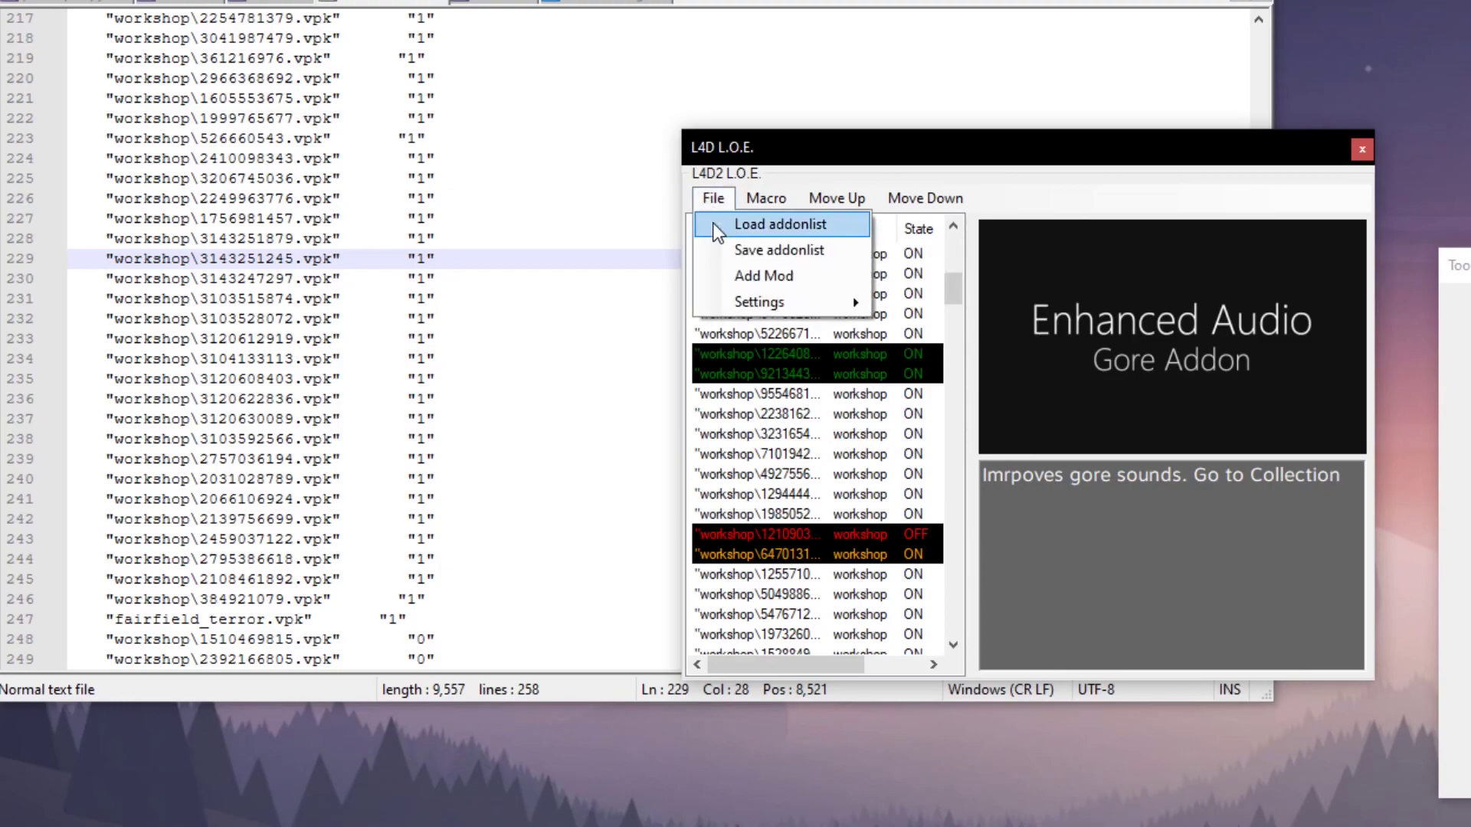
Browse addons\workshop in the enlarged Choose Mod dialog, then cancel without adding a mod
left_click(755, 278)
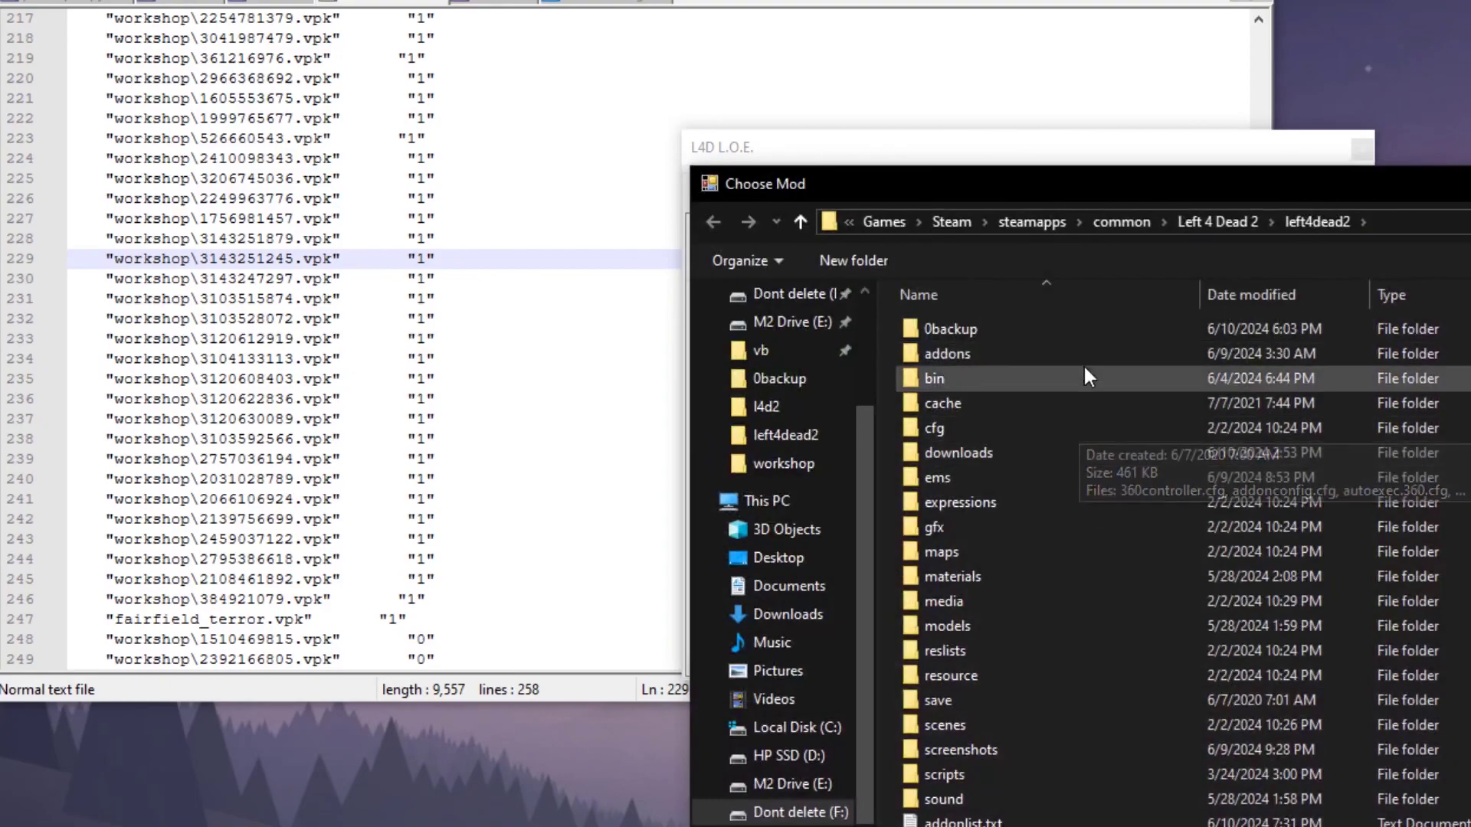
double_click(1082, 356)
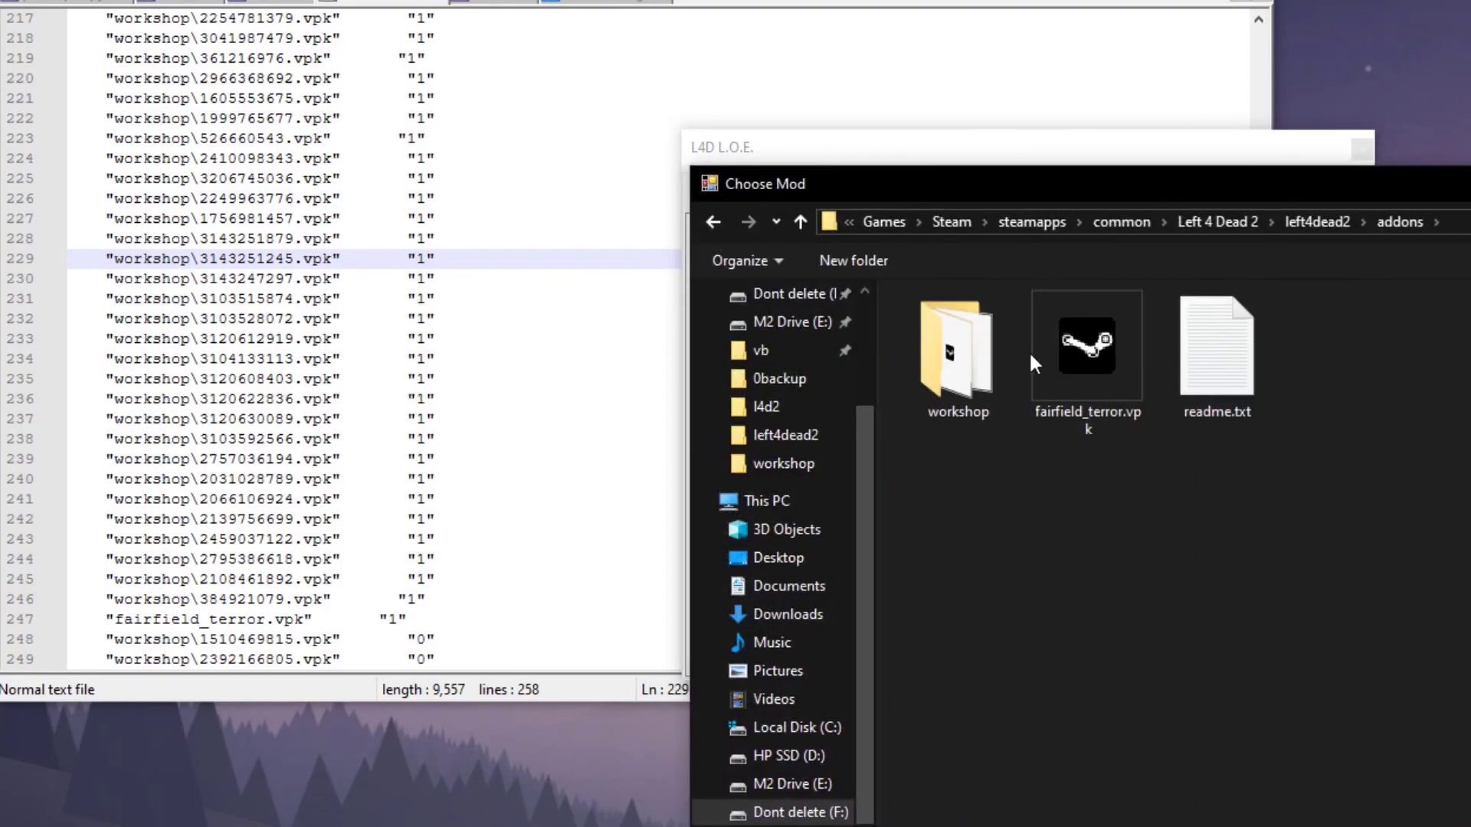
double_click(992, 350)
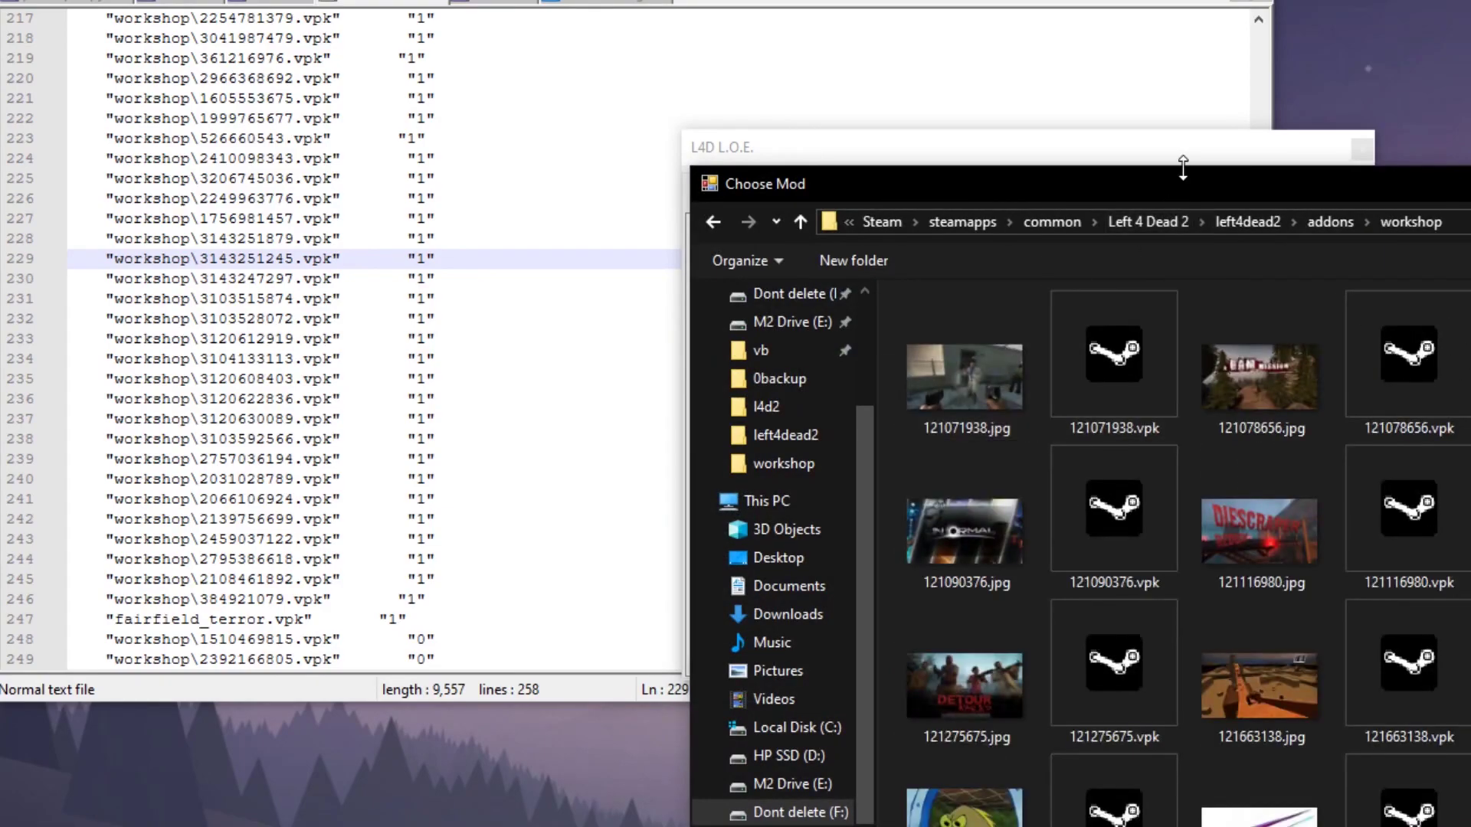
left_click_drag(1183, 167, 1175, 69)
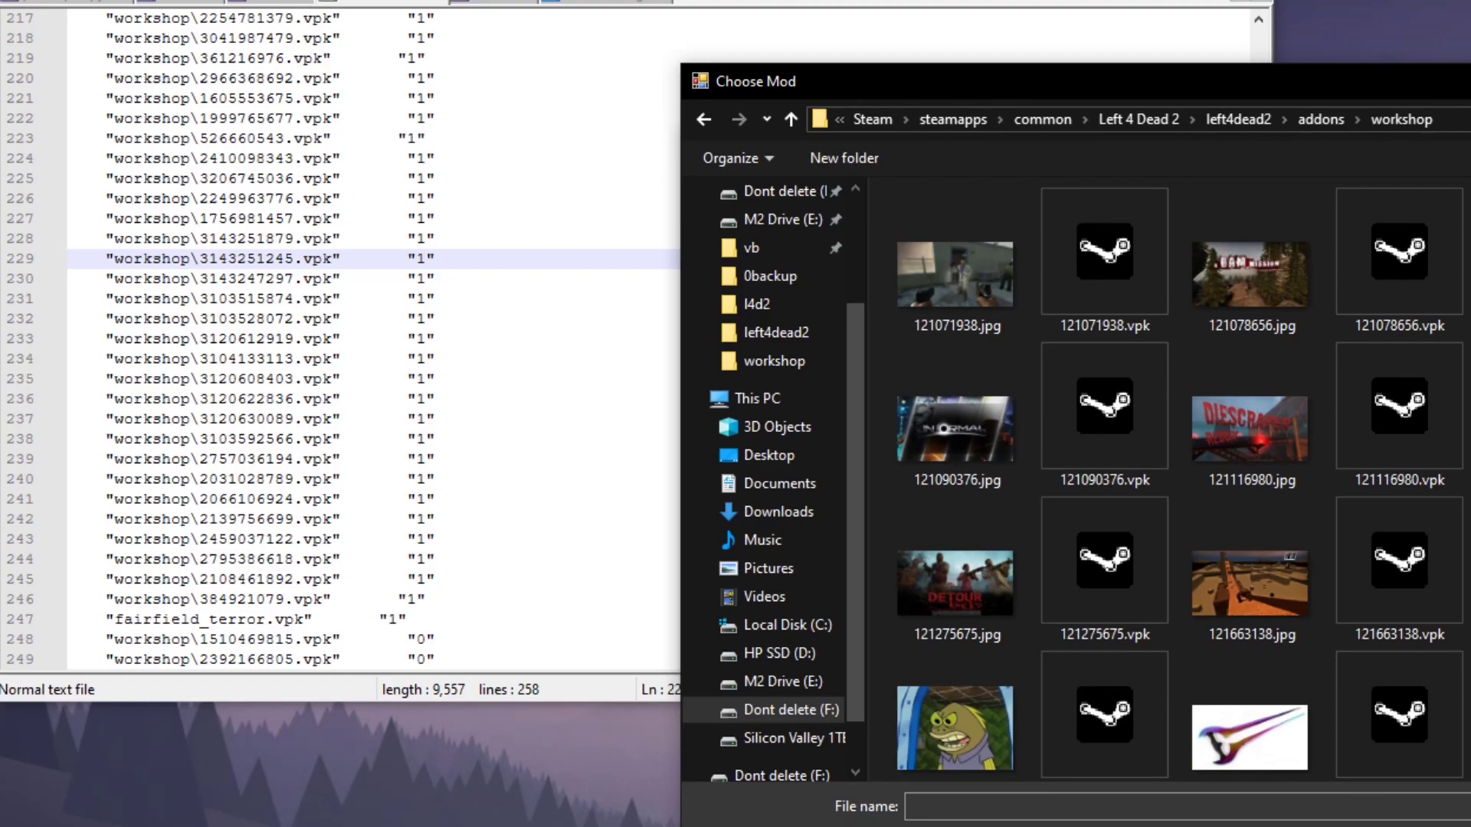
key("Escape")
Show the preview and description of the workshop\4977096 Enhanced Audio Wind Addon
scroll(797, 356, "down", 5)
scroll(796, 355, "up", 1)
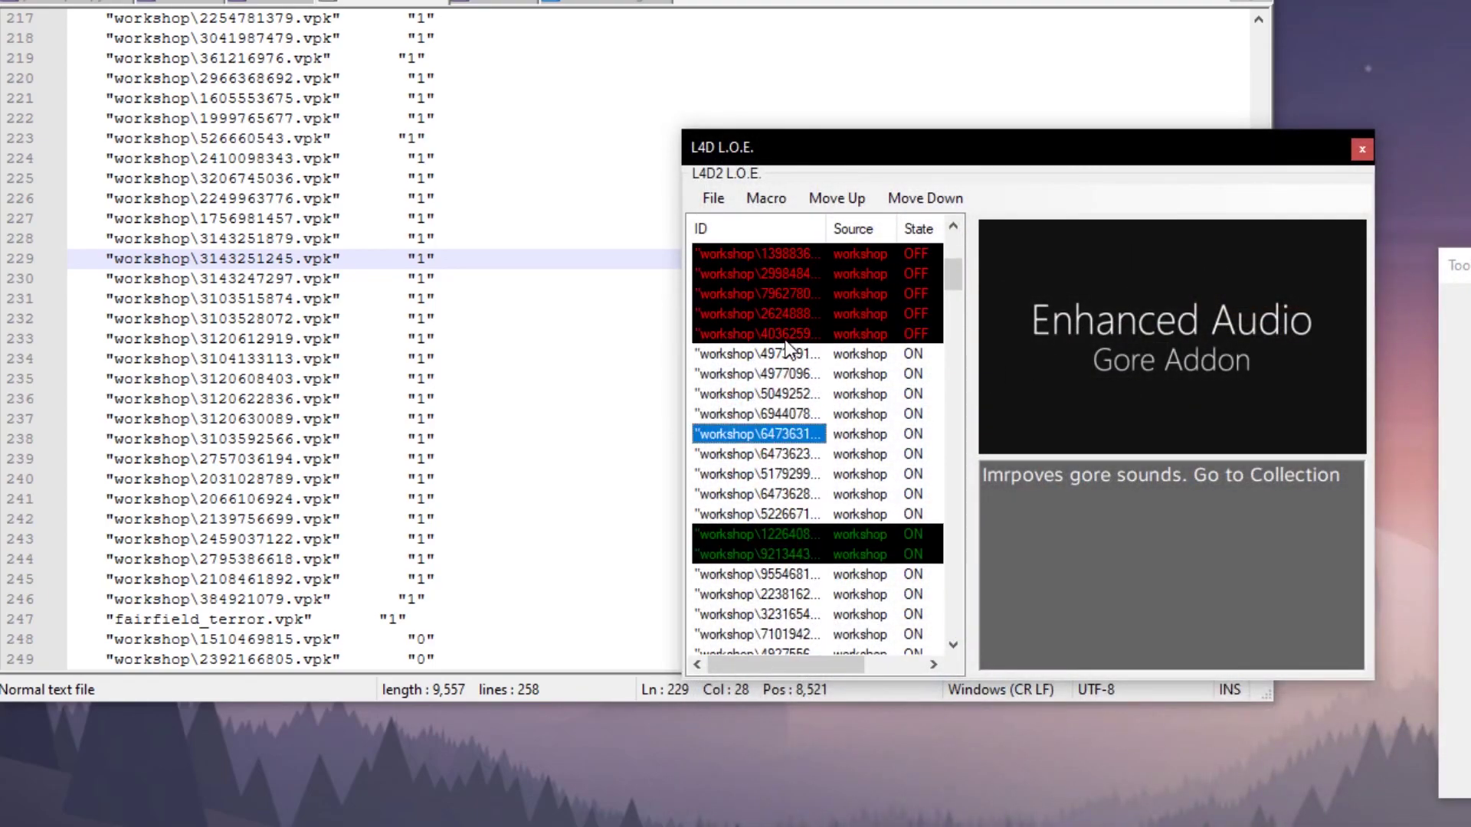
left_click(856, 375)
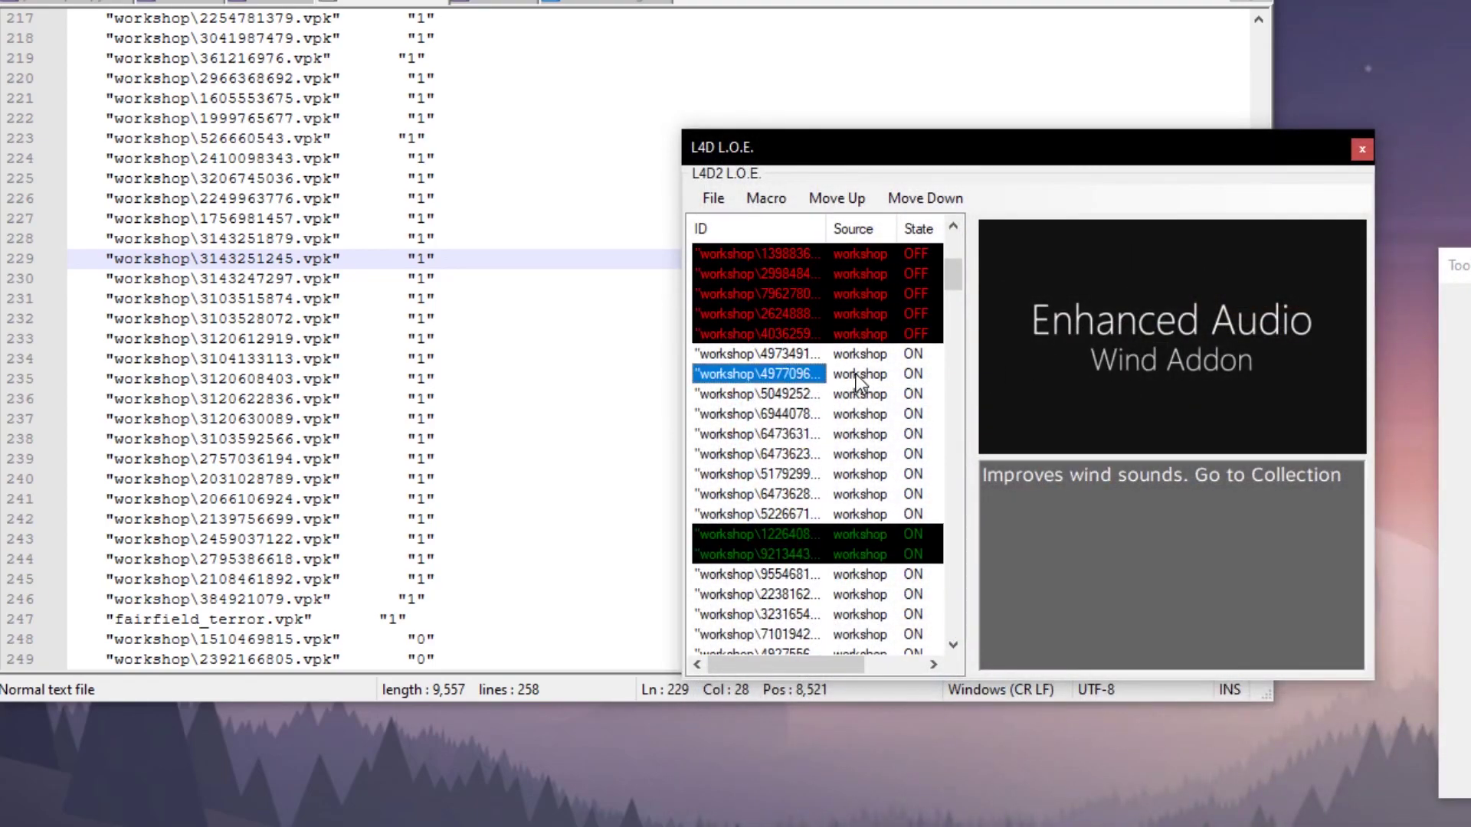